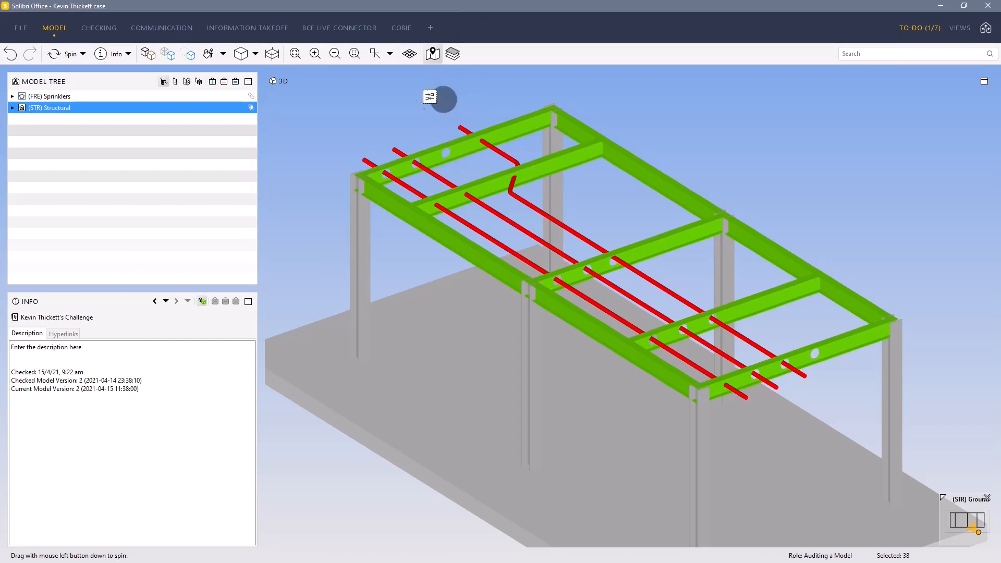
Step: Select the transverse structural beams one after another in the 3D model to inspect their identification properties
{"action": "left_click", "coordinate": [429, 97]}
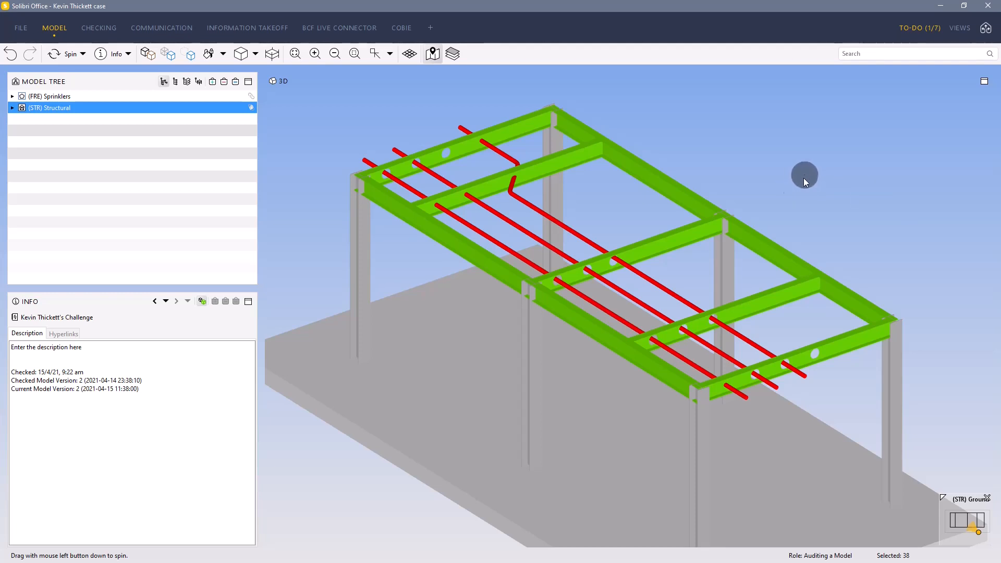
{"action": "left_click", "coordinate": [739, 311]}
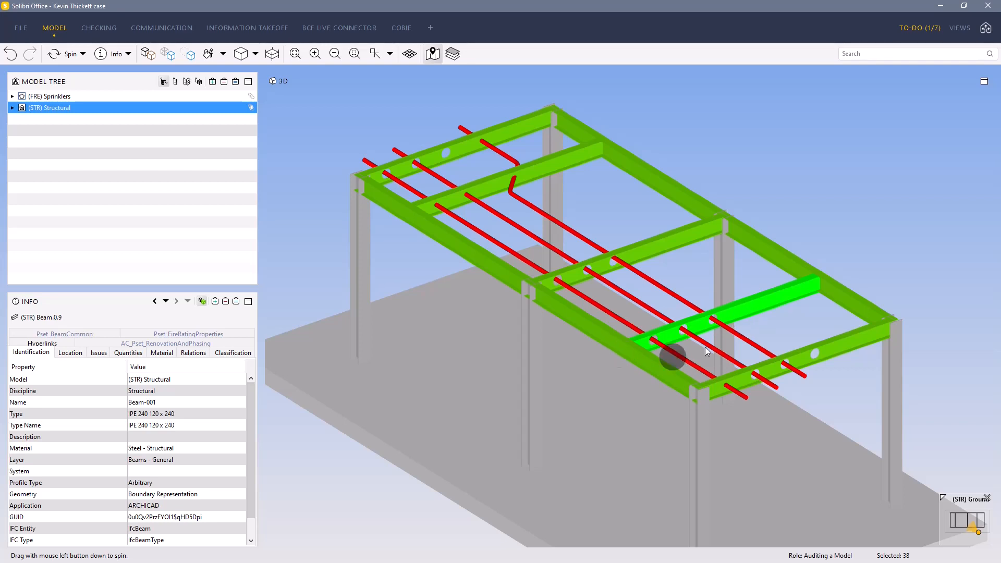
{"action": "left_click", "coordinate": [570, 162]}
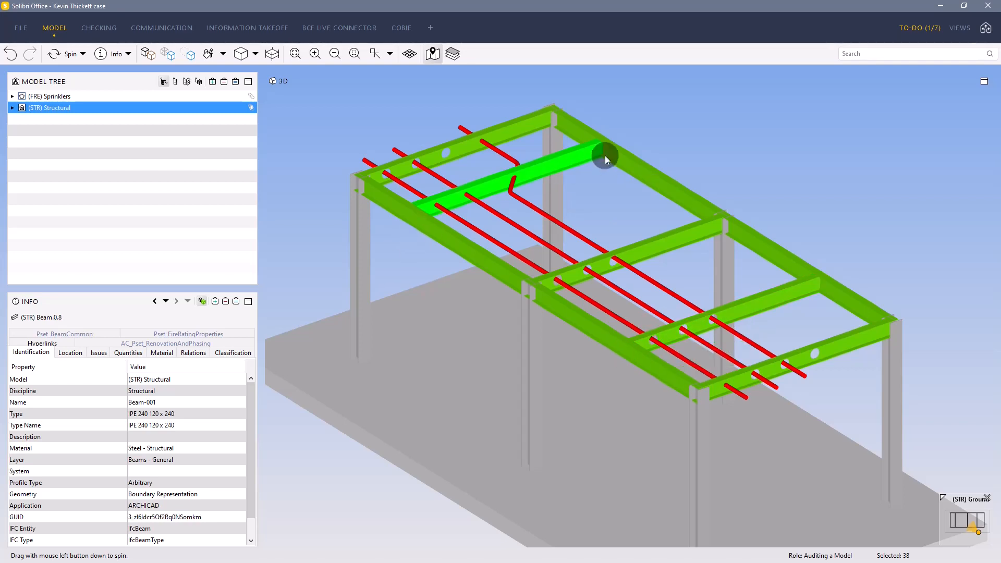
{"action": "left_click", "coordinate": [649, 146]}
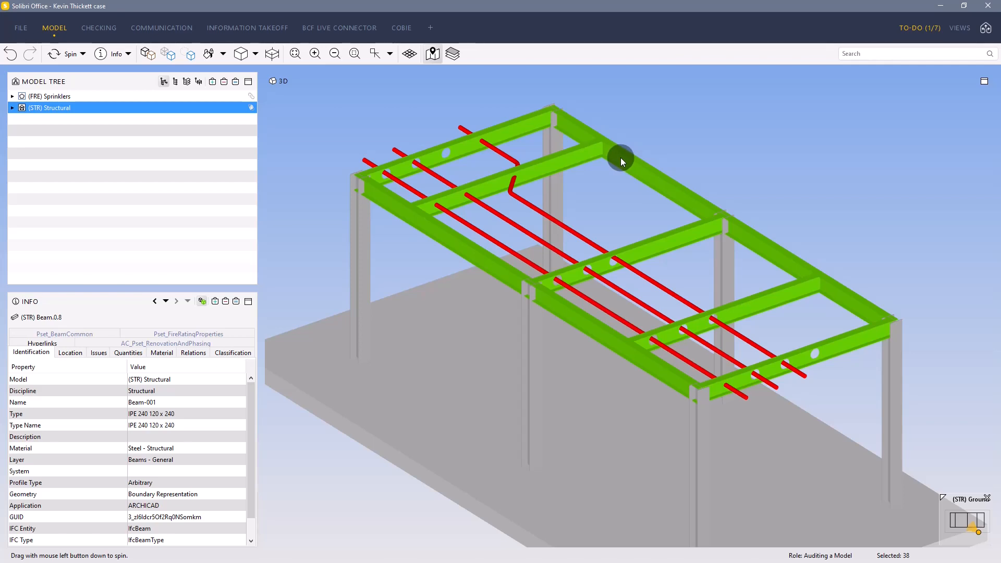
{"action": "left_click", "coordinate": [522, 128]}
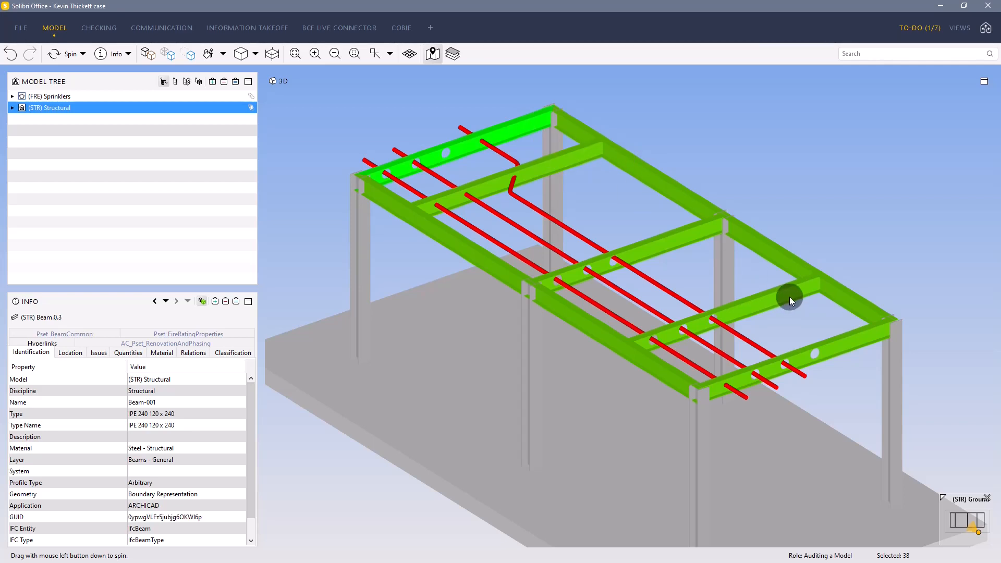
{"action": "left_click", "coordinate": [664, 245]}
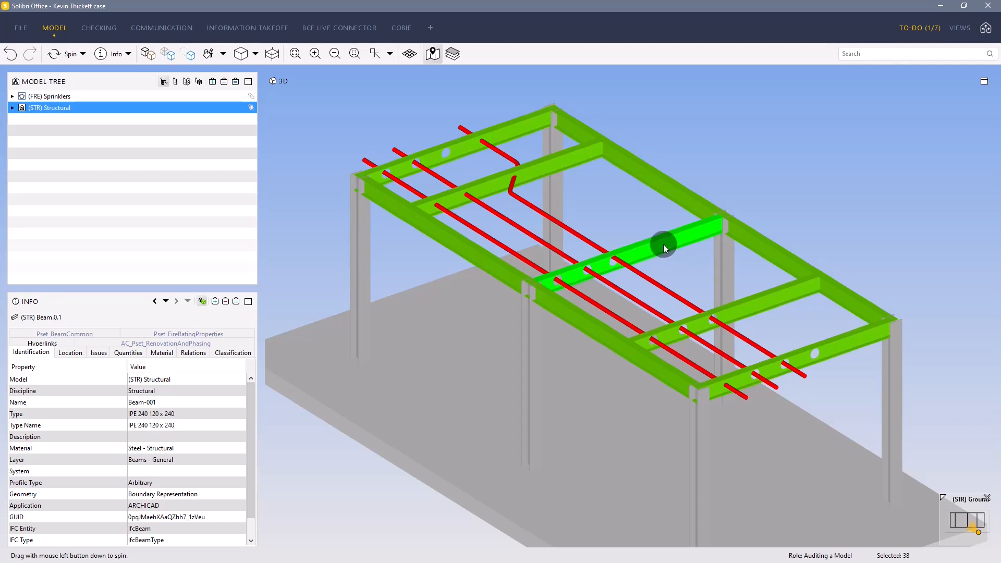
{"action": "left_click", "coordinate": [854, 346]}
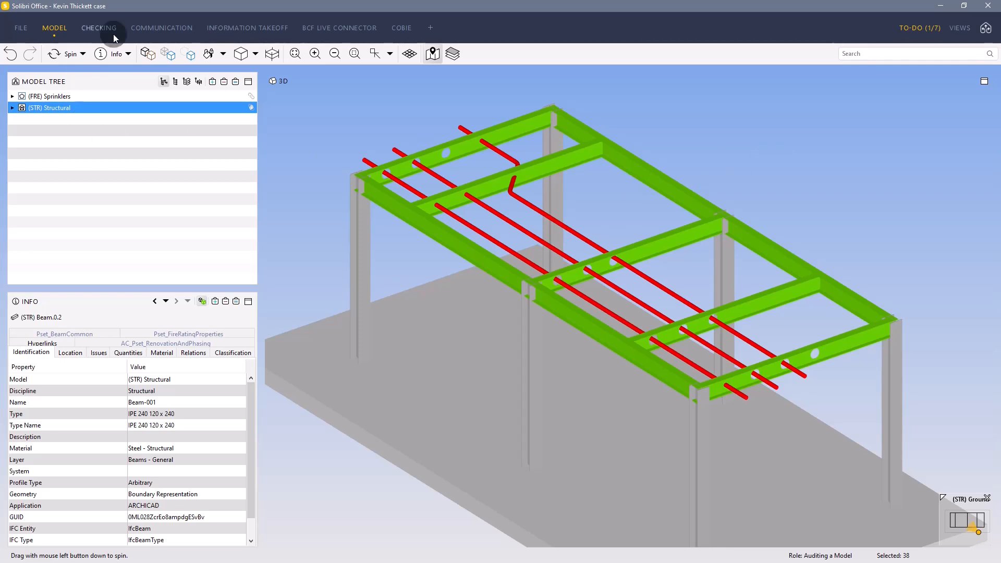
Step: Expand the challenge ruleset for checking and view the descriptions of its "IF the Service IS in the hole" and "IF the service IS NOT in the hole" rules
{"action": "left_click", "coordinate": [99, 27]}
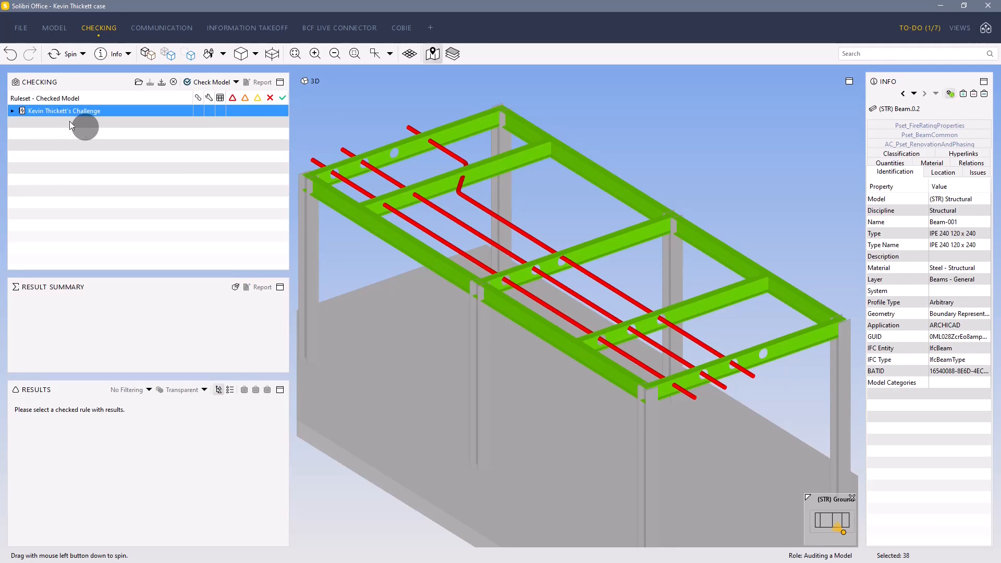
{"action": "left_click", "coordinate": [12, 111]}
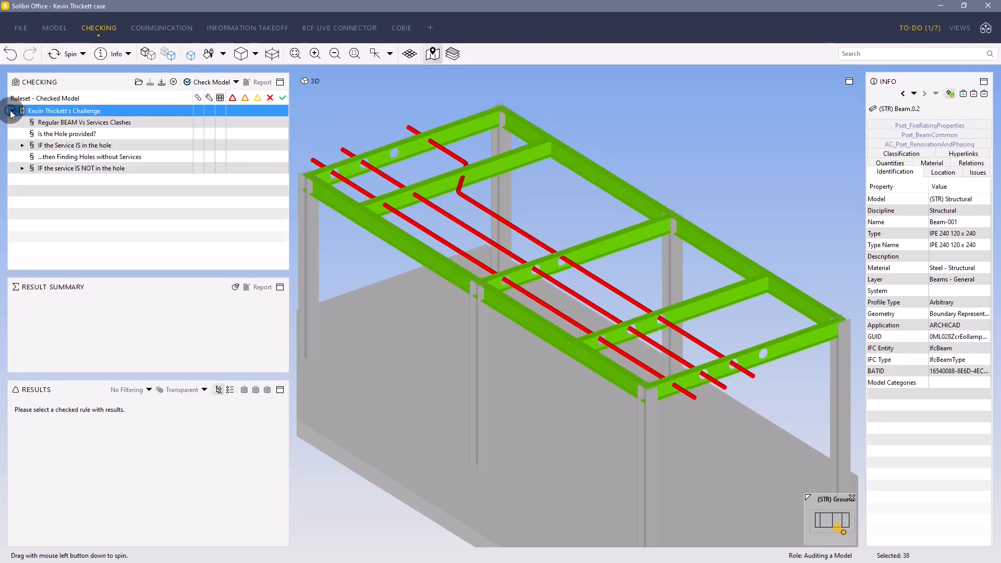
{"action": "left_click", "coordinate": [110, 147]}
{"action": "left_click", "coordinate": [114, 166]}
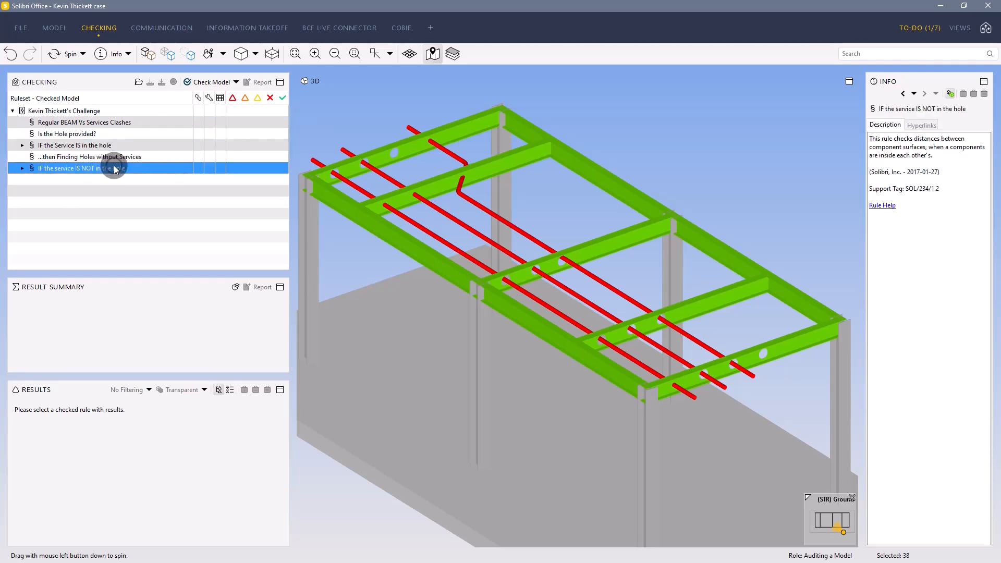
{"action": "left_click", "coordinate": [108, 147]}
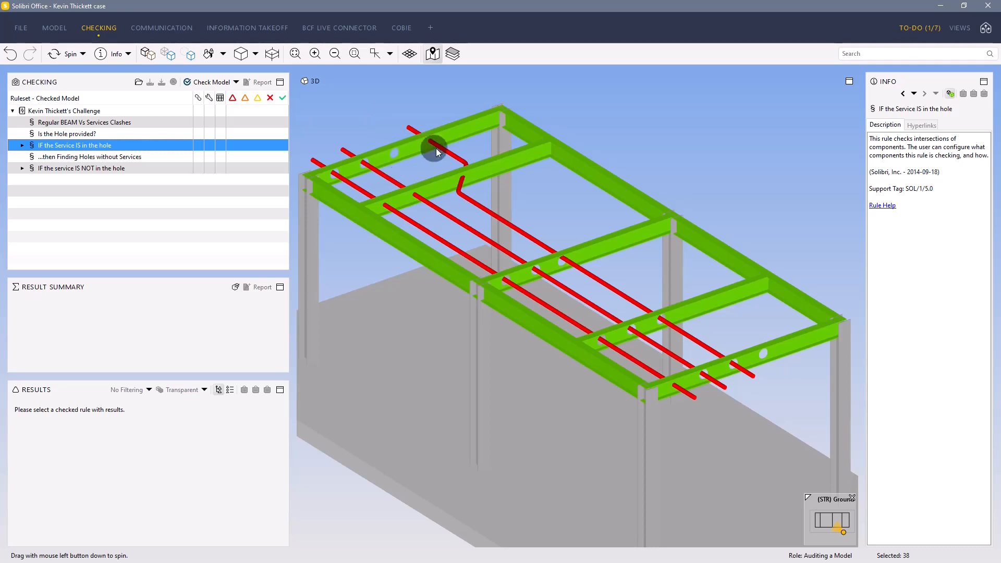
{"action": "mouse_move", "coordinate": [438, 142]}
Step: Check the model against the ruleset and expand the intersection results of the "Regular BEAM Vs Services Clashes" rule down to individual issues
{"action": "left_click", "coordinate": [133, 122]}
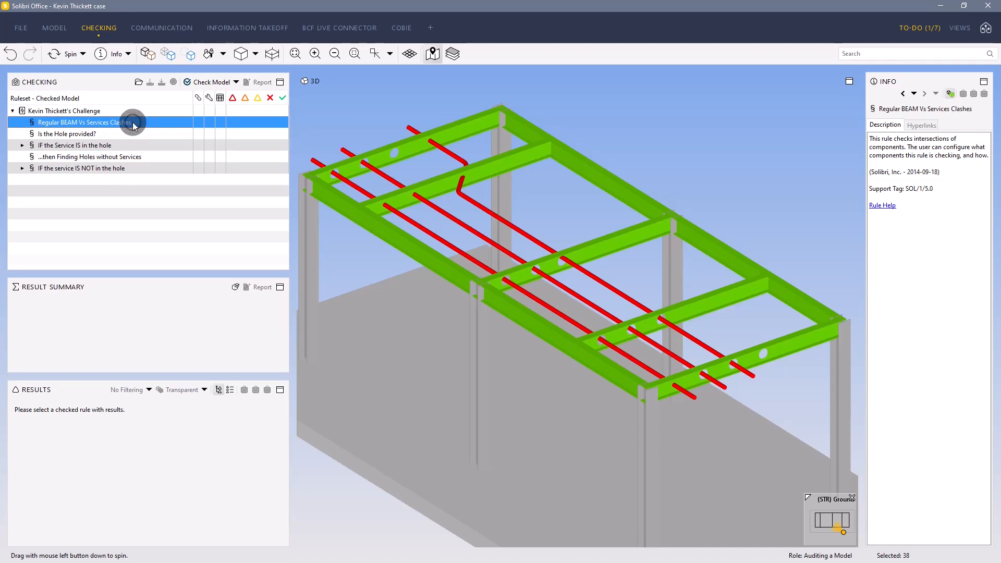
{"action": "left_click", "coordinate": [207, 82]}
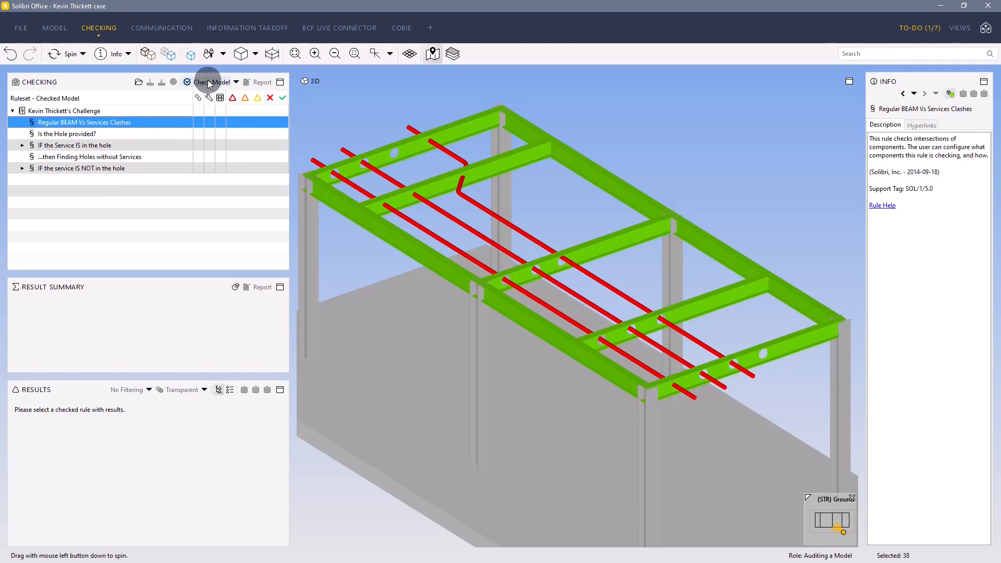
{"action": "left_click", "coordinate": [149, 128]}
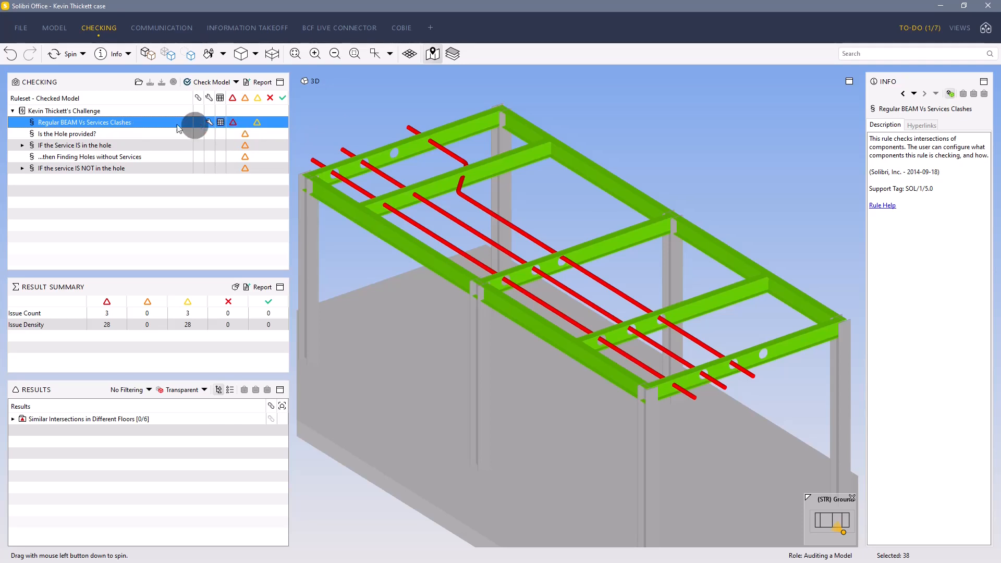
{"action": "left_click", "coordinate": [13, 419]}
{"action": "left_click", "coordinate": [22, 430]}
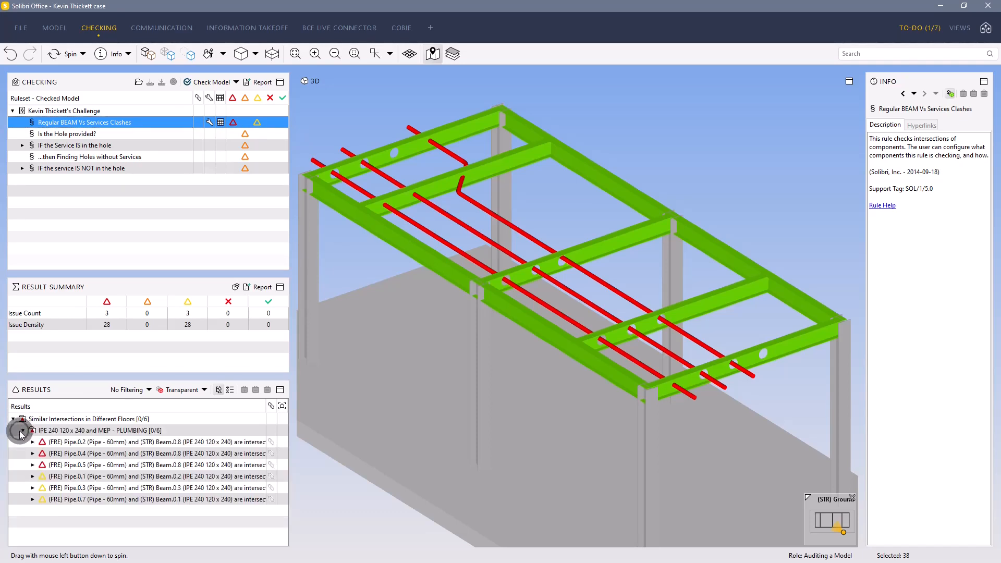
Step: Isolate the red-severity and the yellow-severity clashes in 3D, select the beams involved, and restore the whole model
{"action": "left_click", "coordinate": [106, 313]}
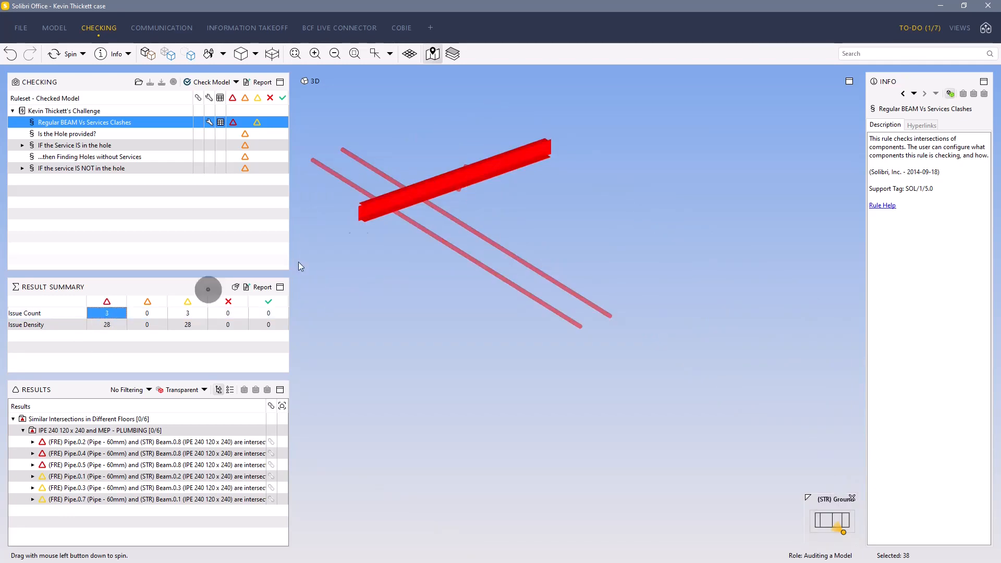
{"action": "left_click", "coordinate": [525, 163]}
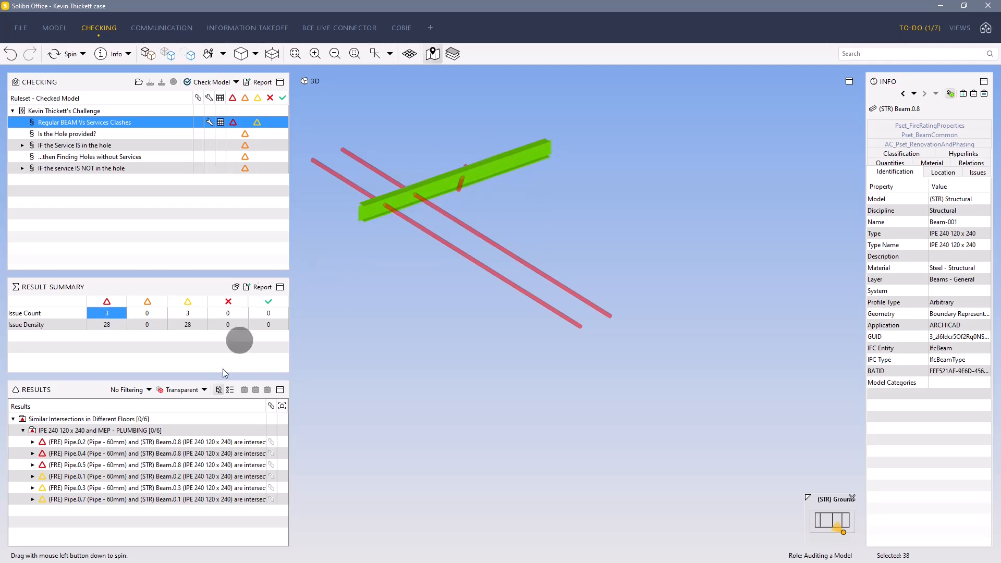
{"action": "left_click", "coordinate": [190, 314]}
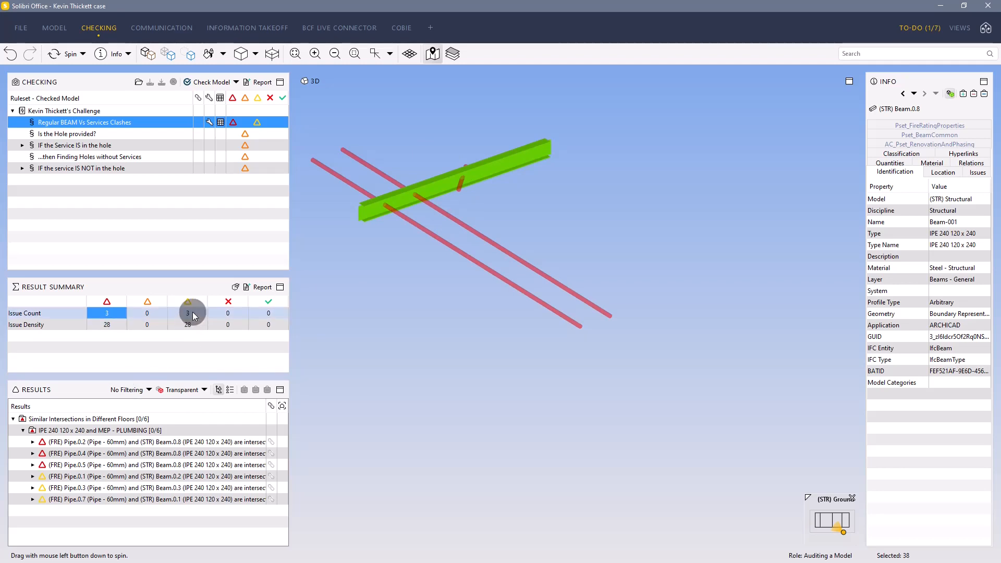
{"action": "left_click", "coordinate": [417, 145]}
{"action": "left_click", "coordinate": [628, 231]}
{"action": "left_click", "coordinate": [800, 346]}
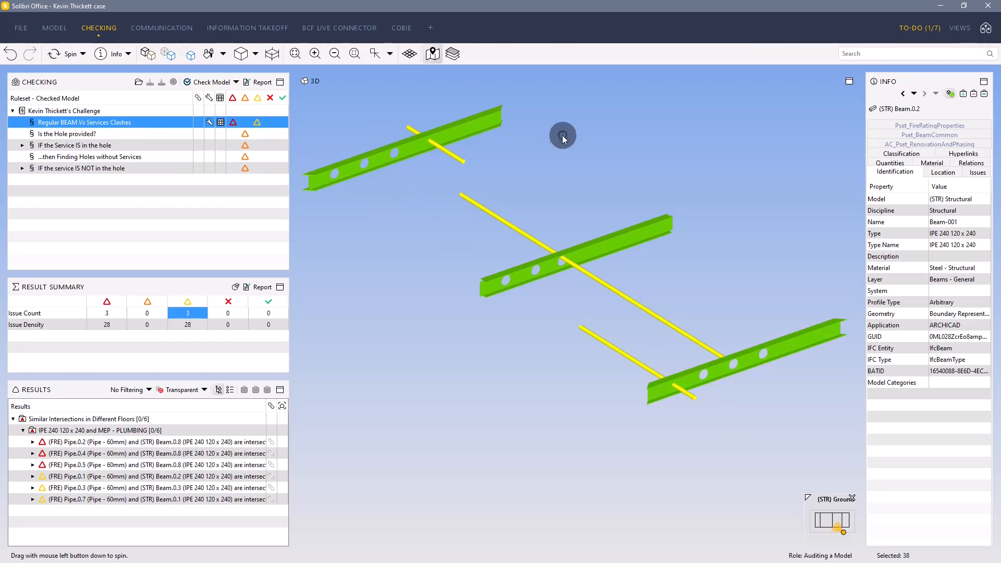
{"action": "left_click", "coordinate": [148, 54]}
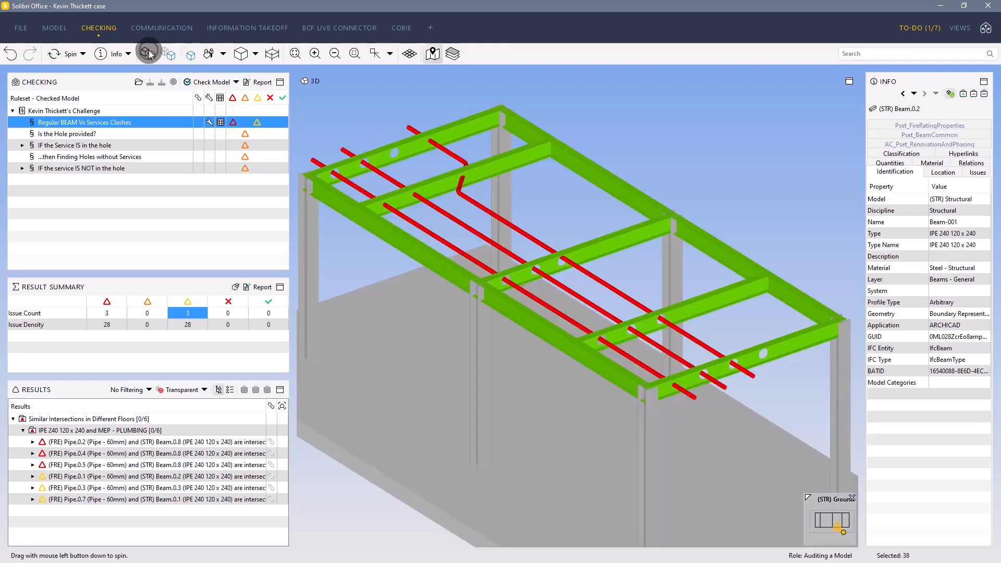
Step: Visualize the "Beams With Holes" result of the "Is the Hole provided?" rule, expand it, and select its penetrated beams in 3D
{"action": "left_click", "coordinate": [116, 134]}
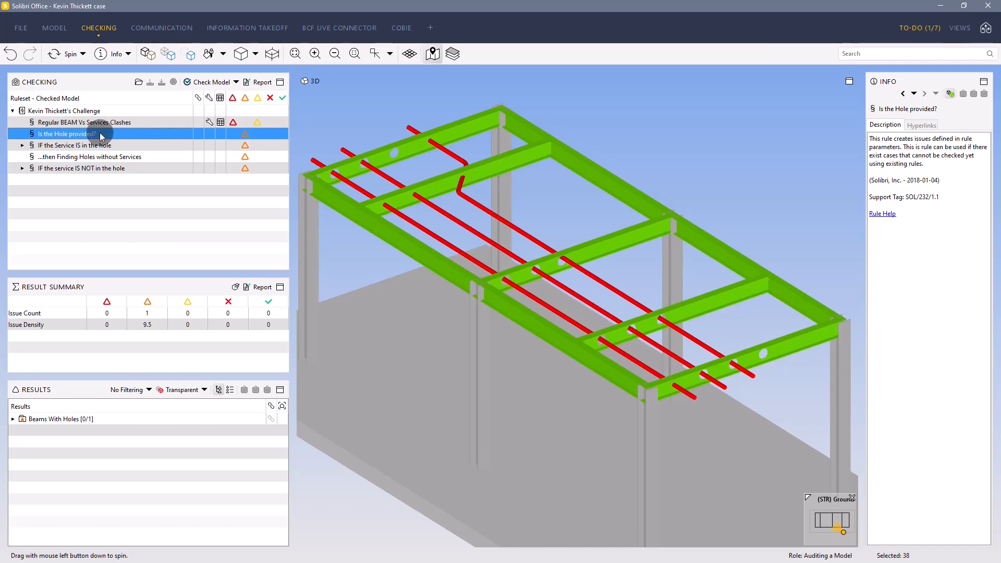
{"action": "left_click", "coordinate": [57, 419]}
{"action": "left_click", "coordinate": [13, 419]}
{"action": "left_click", "coordinate": [23, 430]}
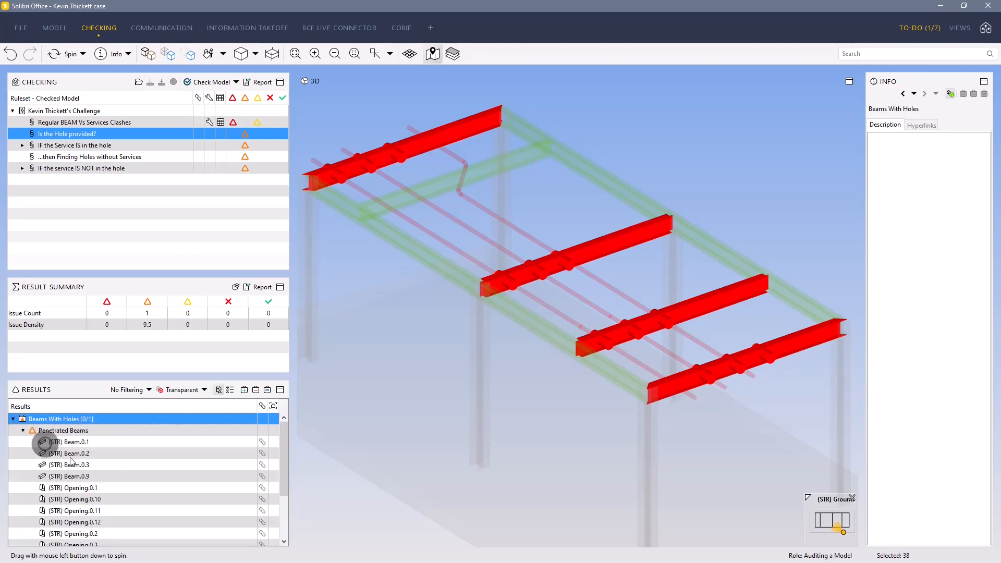
{"action": "left_click", "coordinate": [600, 238]}
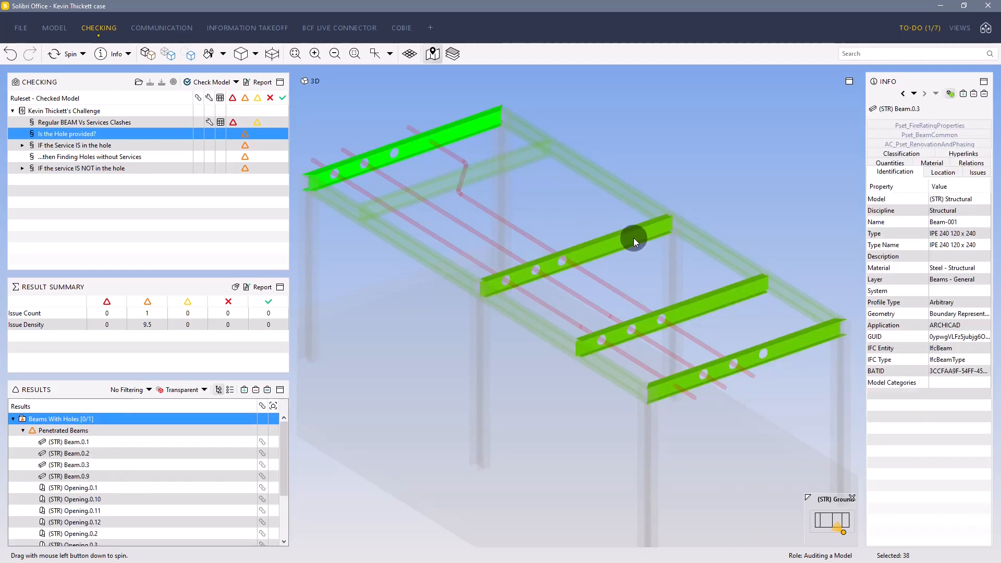
{"action": "left_click", "coordinate": [805, 346]}
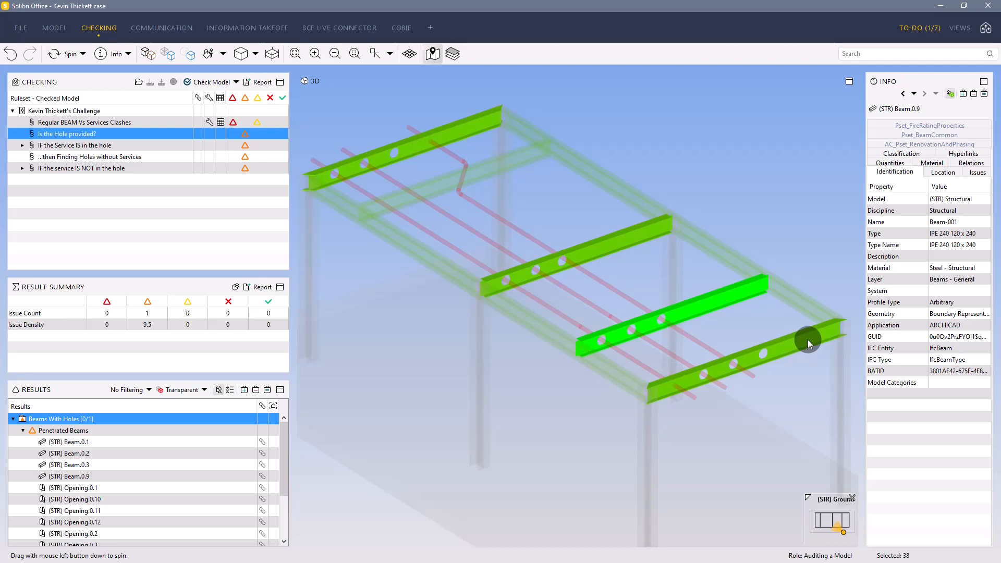
{"action": "left_click", "coordinate": [456, 133]}
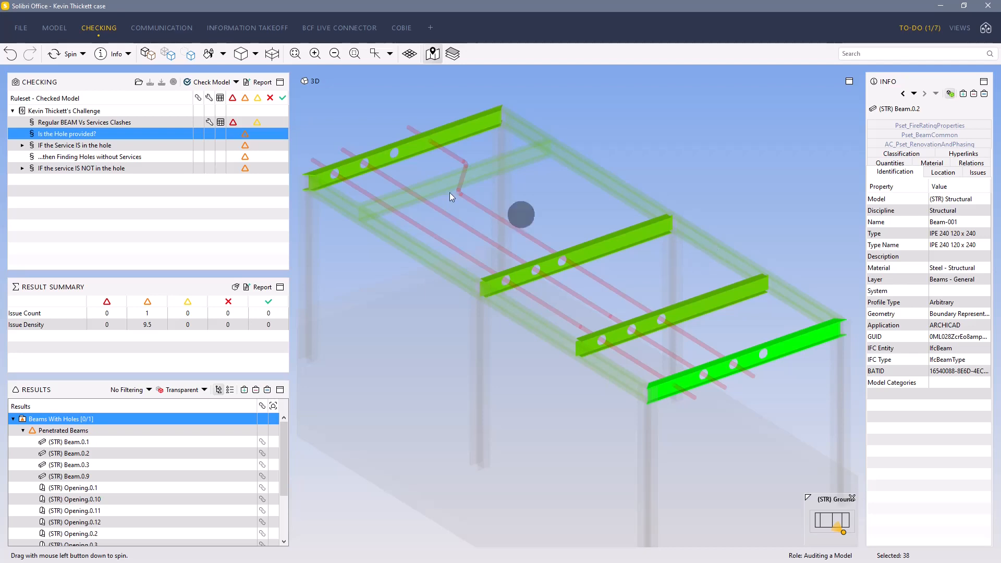
Step: Under "IF the Service IS in the hole", open the "Find slight missalignment (MOVE either)" rule and display its expanded IPE 240 120 x 240 and MEP - PLUMBING result
{"action": "left_click", "coordinate": [69, 146]}
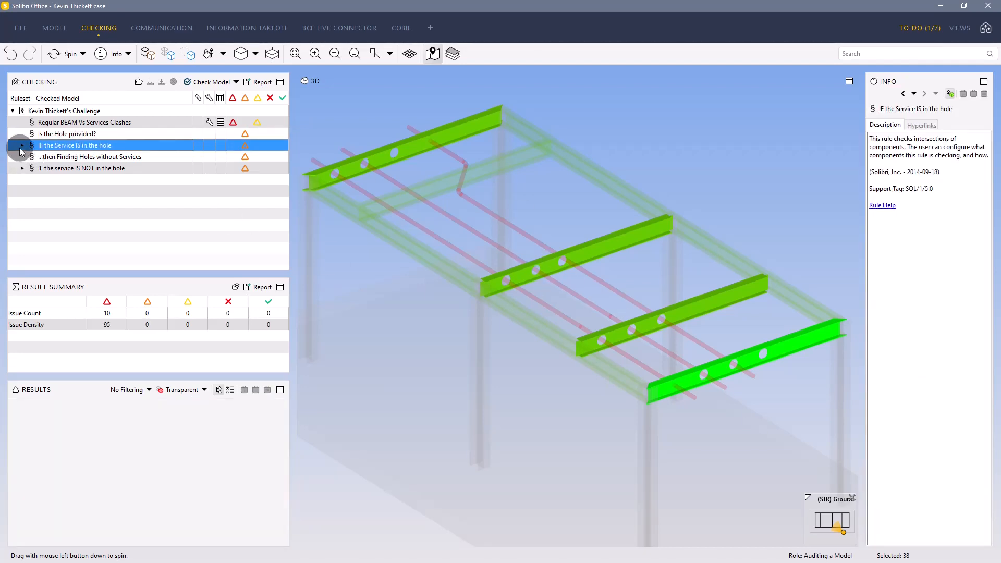
{"action": "left_click", "coordinate": [21, 146]}
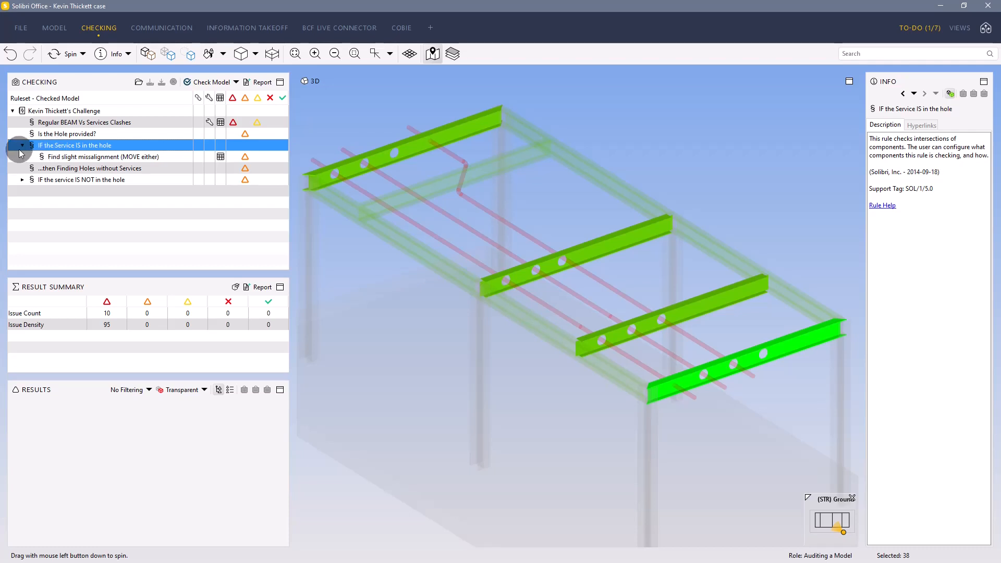
{"action": "left_click", "coordinate": [118, 156]}
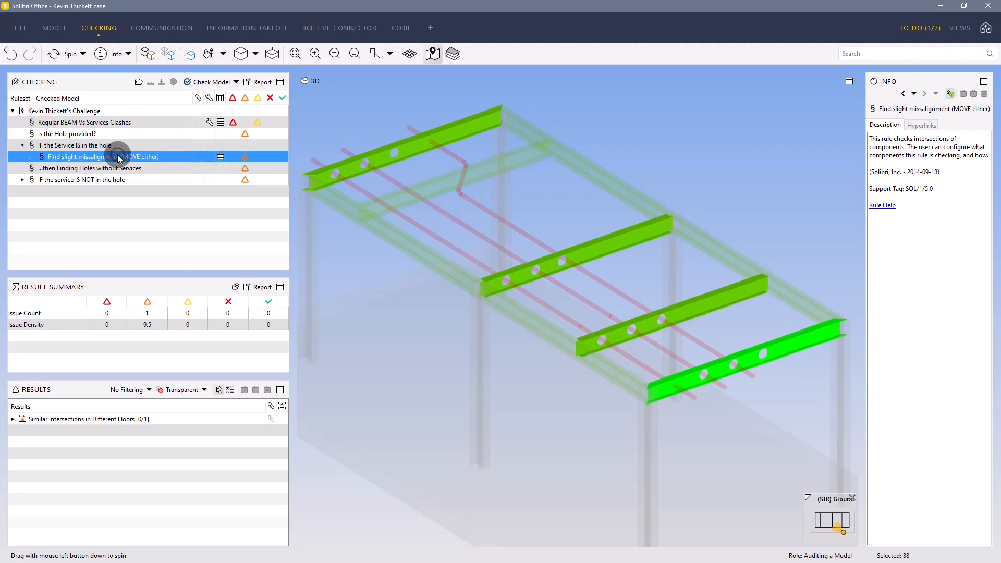
{"action": "left_click", "coordinate": [13, 420]}
{"action": "left_click", "coordinate": [67, 430]}
{"action": "left_click", "coordinate": [23, 431]}
Step: Select the beam in the misalignment result and examine closely how the red pipe passes through its hole
{"action": "left_click", "coordinate": [585, 269]}
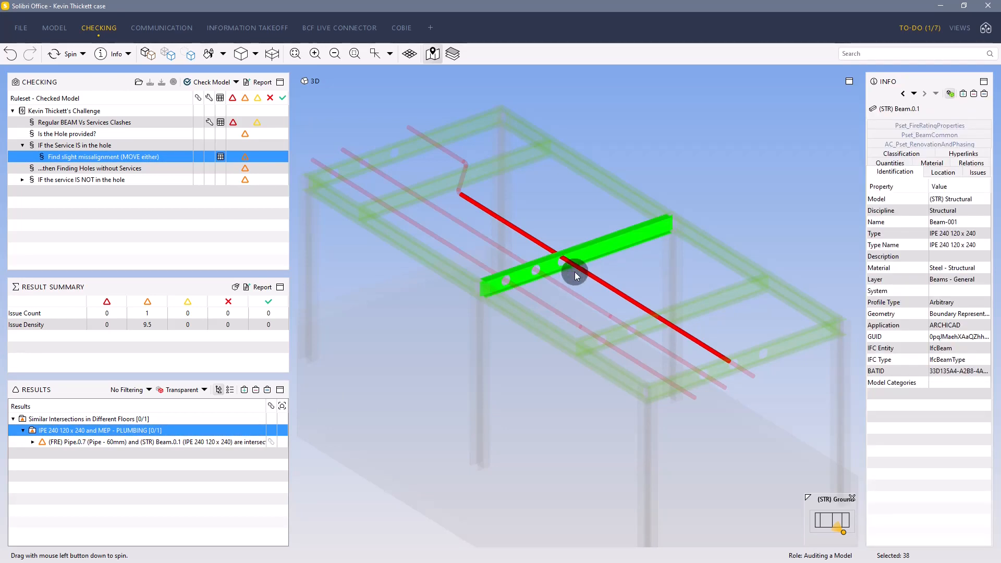
{"action": "scroll", "coordinate": [562, 257], "scroll_direction": "up", "scroll_amount": 10}
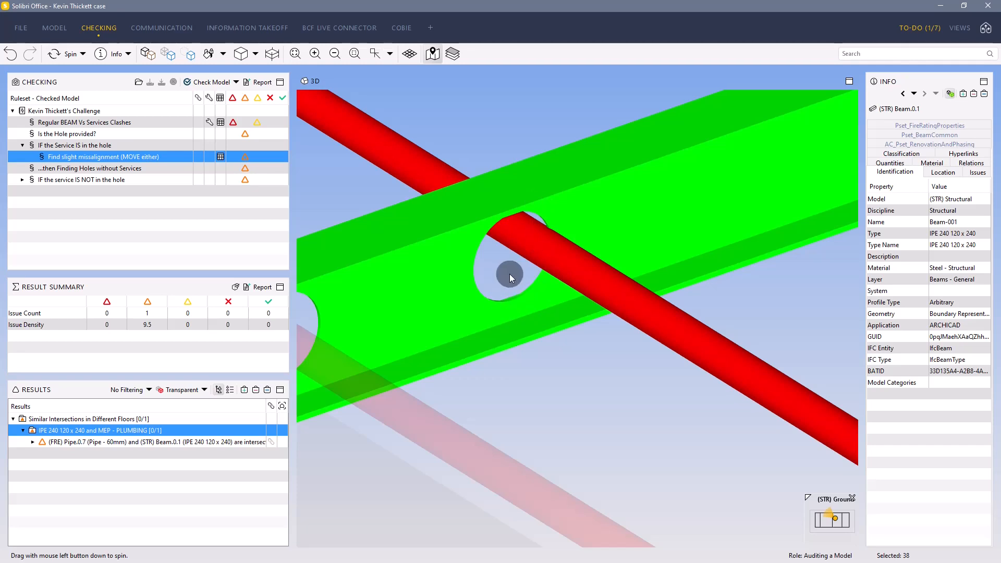
{"action": "scroll", "coordinate": [503, 296], "scroll_direction": "down", "scroll_amount": 8}
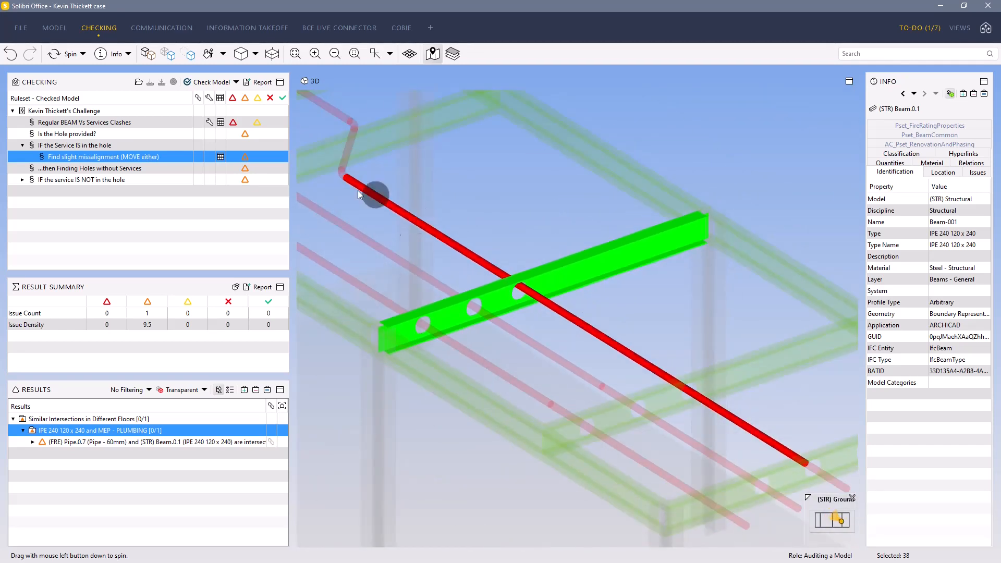
{"action": "scroll", "coordinate": [512, 297], "scroll_direction": "up", "scroll_amount": 3}
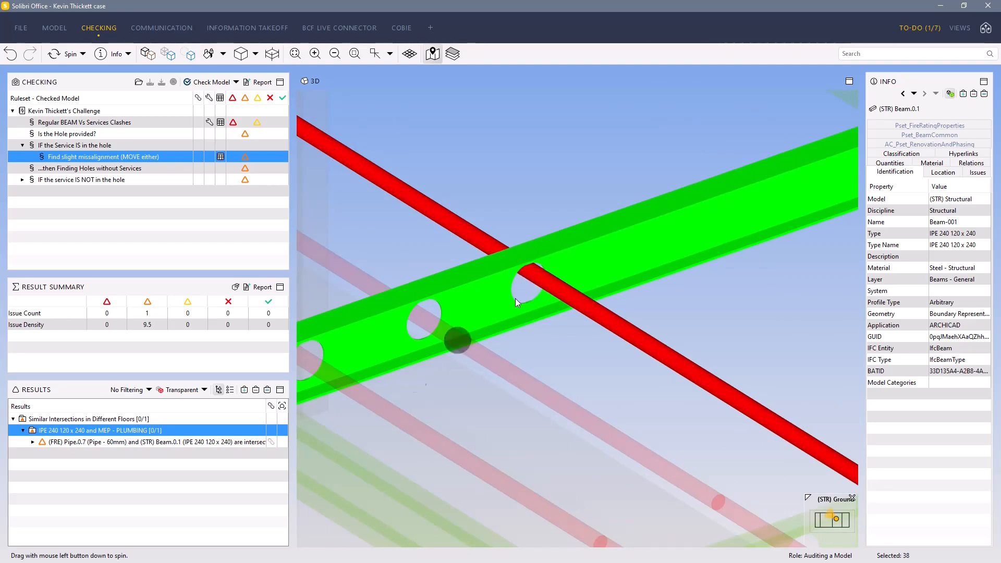
{"action": "scroll", "coordinate": [537, 239], "scroll_direction": "down", "scroll_amount": 5}
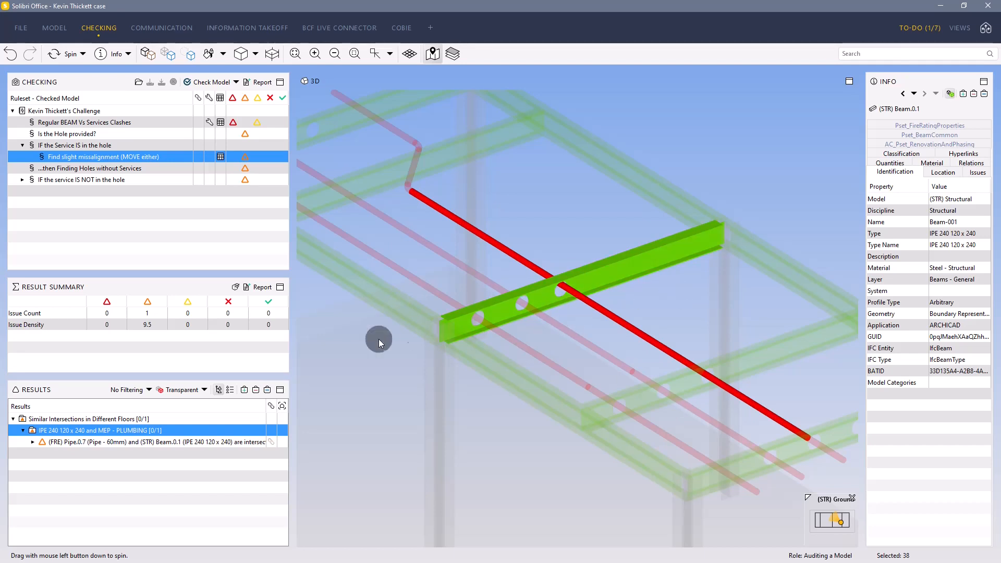
Step: Open the "...then Finding Holes without Services" rule, visualize its expanded "No Inner Components" result, and select the two beams containing the unused openings
{"action": "left_click", "coordinate": [145, 169]}
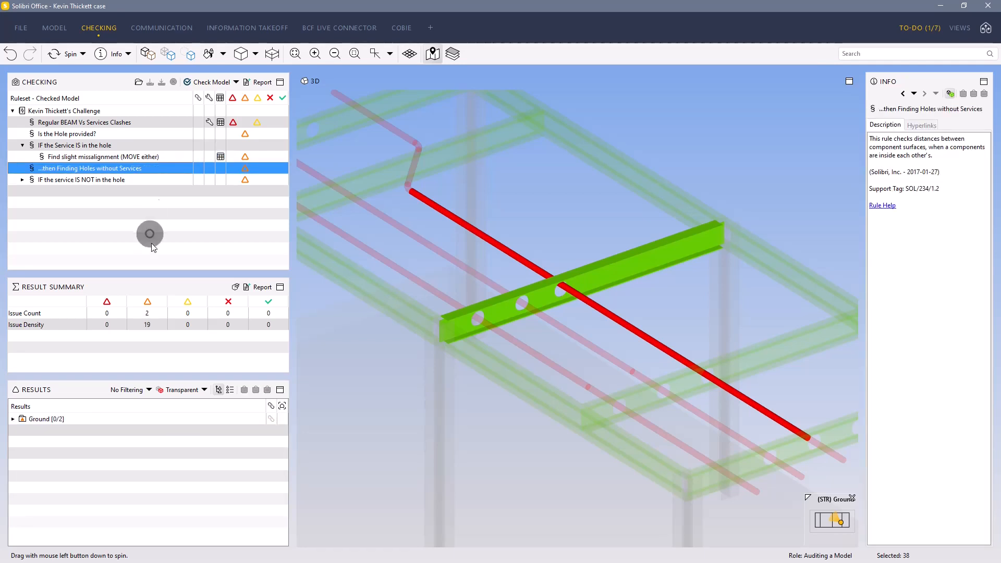
{"action": "scroll", "coordinate": [445, 333], "scroll_direction": "down", "scroll_amount": 3}
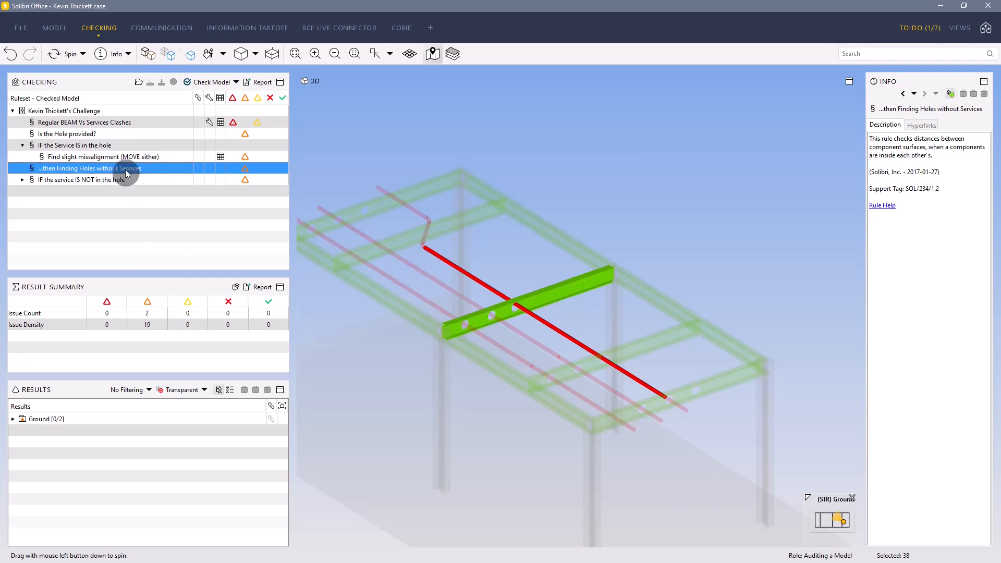
{"action": "left_click", "coordinate": [13, 418]}
{"action": "left_click", "coordinate": [24, 431]}
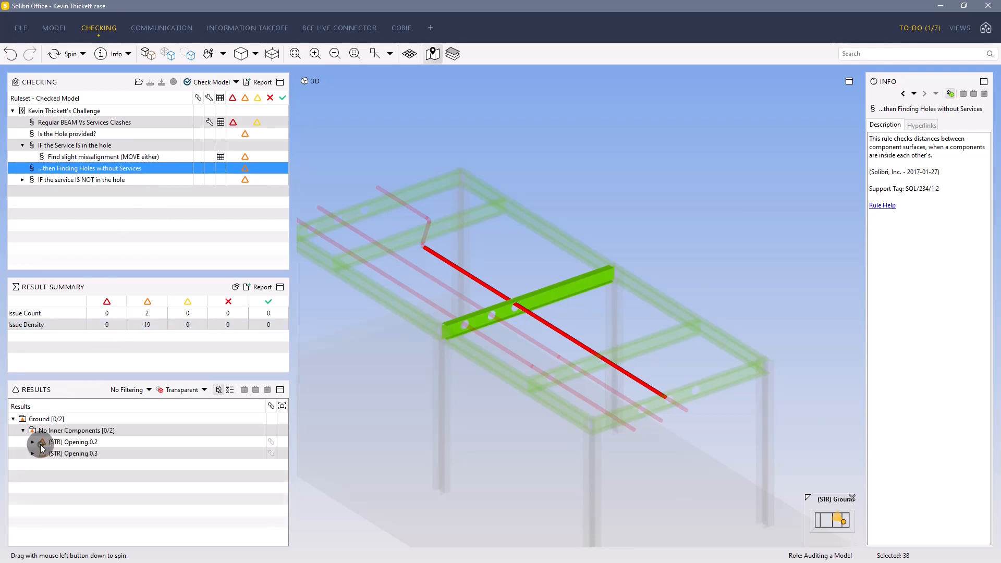
{"action": "left_click", "coordinate": [94, 432]}
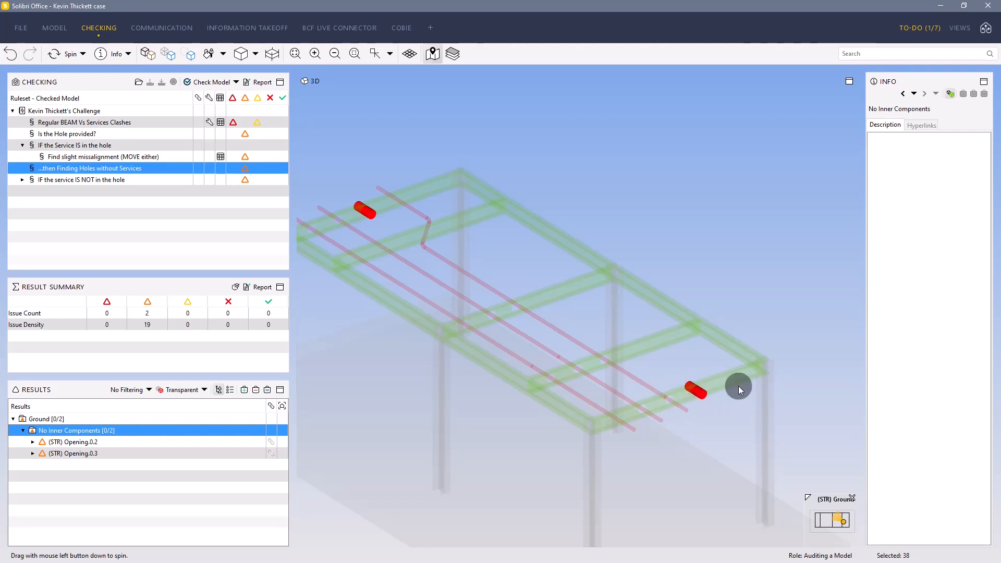
{"action": "left_click", "coordinate": [724, 386]}
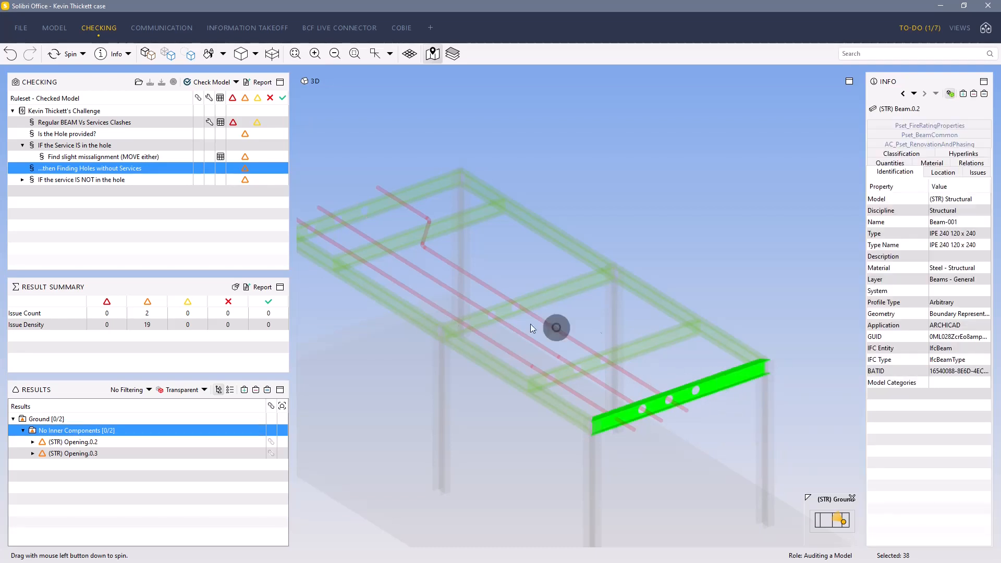
{"action": "left_click", "coordinate": [409, 194]}
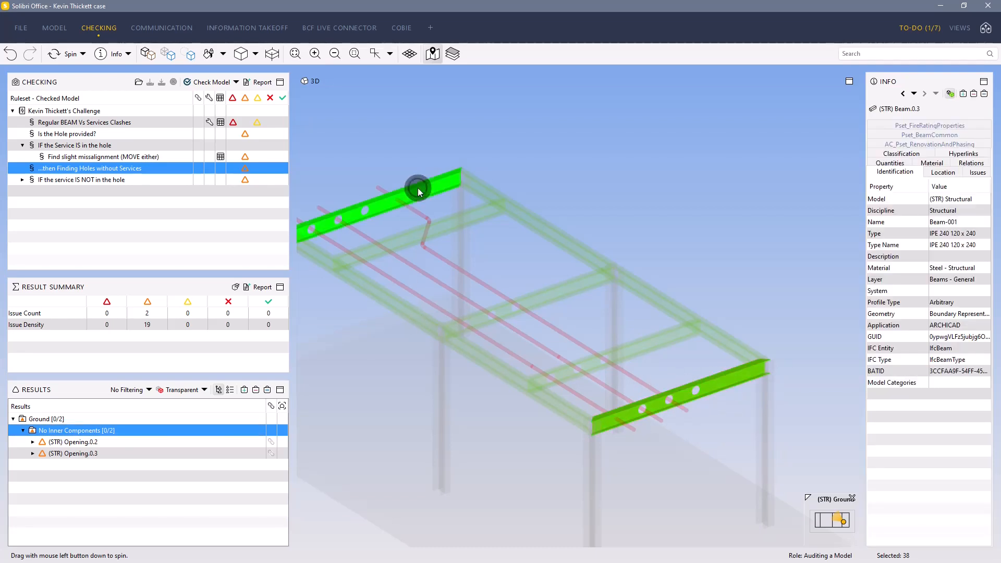
Step: Visualize Opening.0.2 and Opening.0.3 individually in 3D, and bring back the whole "No Inner Components" category
{"action": "left_click", "coordinate": [87, 443]}
{"action": "left_click", "coordinate": [87, 453]}
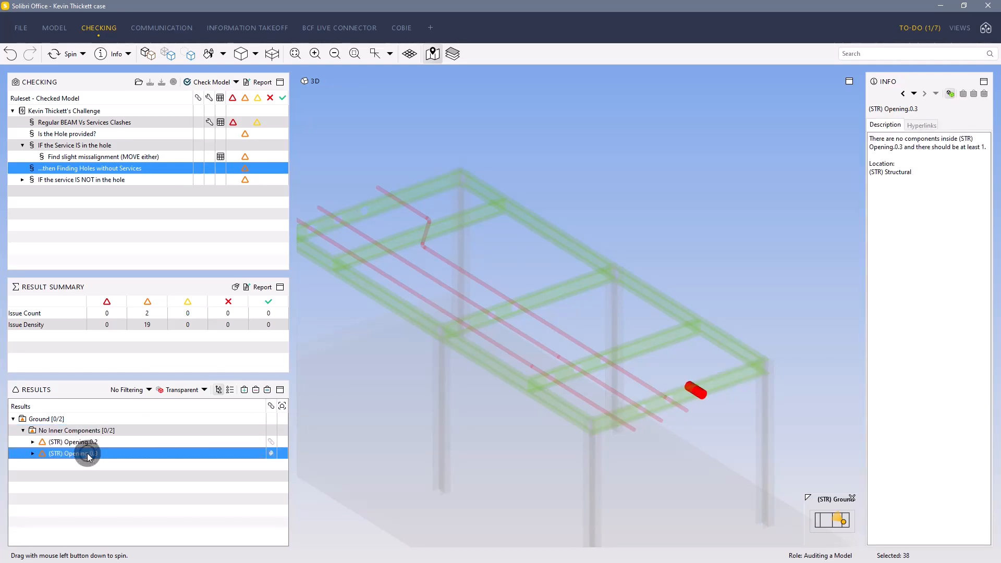
{"action": "left_click", "coordinate": [83, 431]}
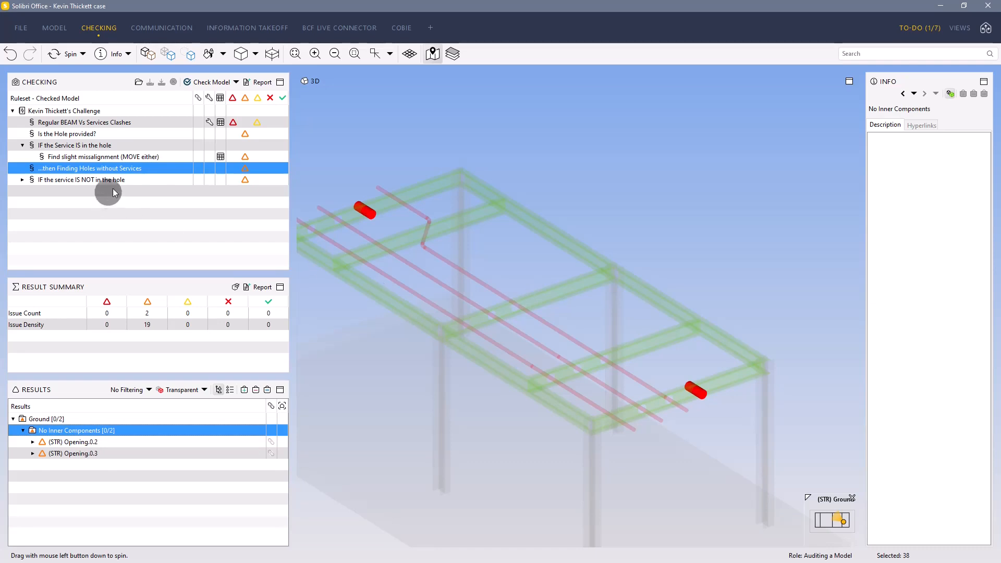
Step: Under "IF the service IS NOT in the hole", open the "Check for nearby Services (MOVE either)" rule and expand its "Components too close" results
{"action": "left_click", "coordinate": [135, 179]}
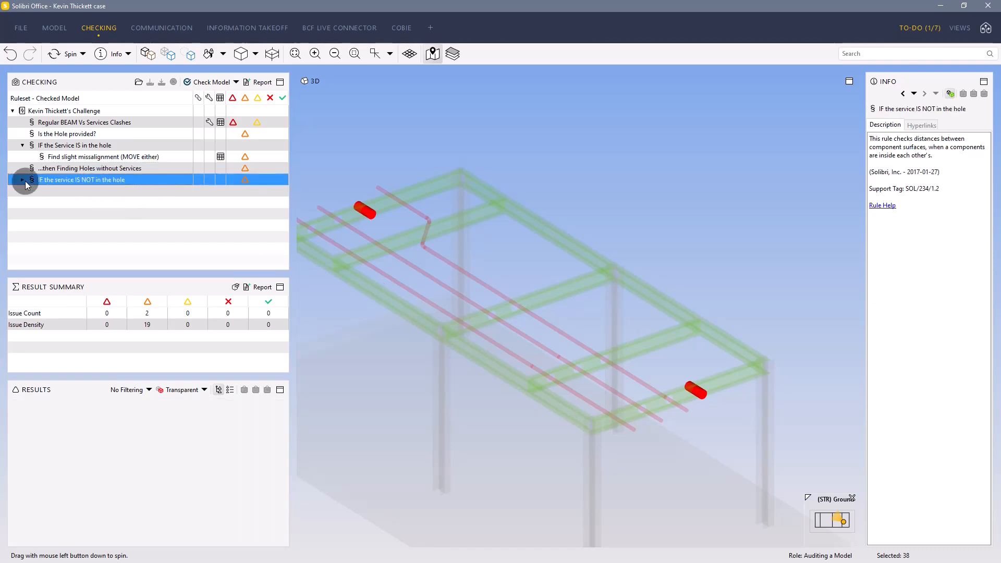
{"action": "left_click", "coordinate": [23, 180]}
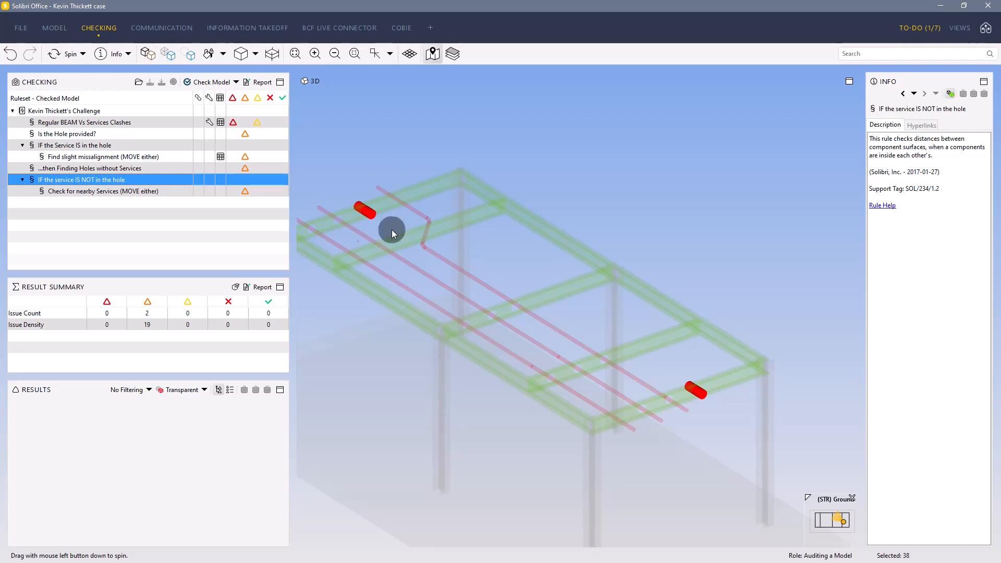
{"action": "left_click", "coordinate": [139, 191]}
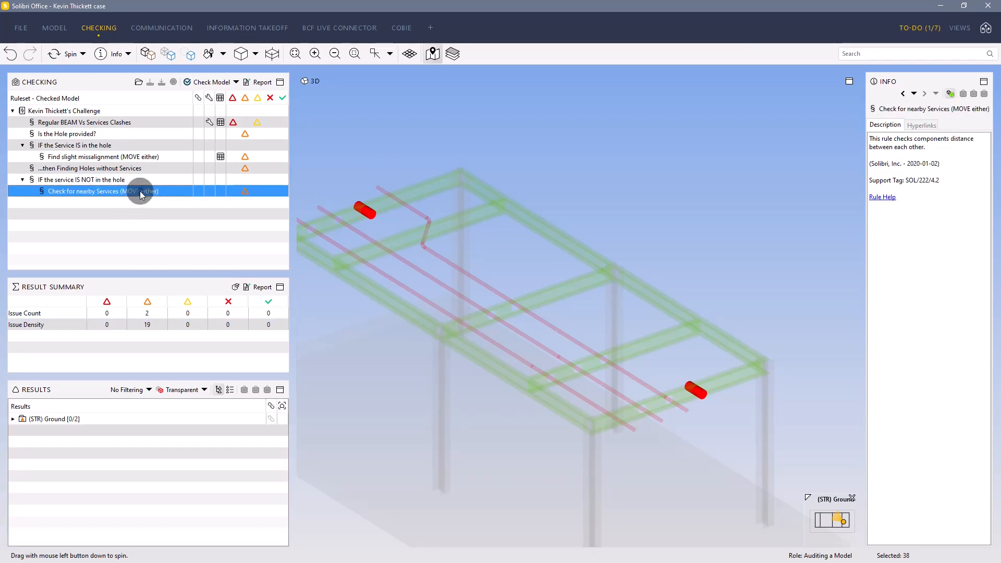
{"action": "left_click", "coordinate": [64, 422]}
{"action": "left_click", "coordinate": [13, 419]}
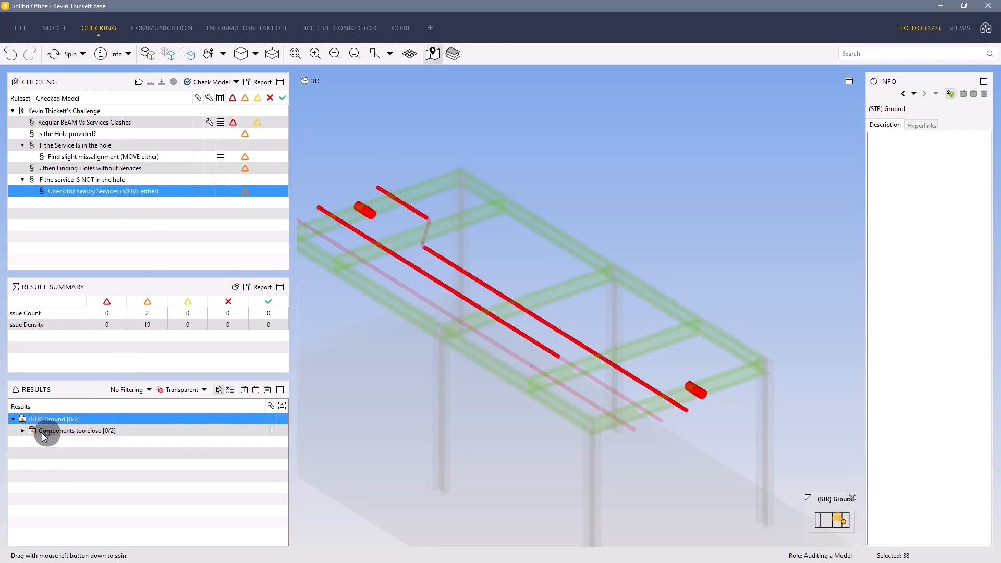
{"action": "left_click", "coordinate": [24, 430]}
Step: Visualize the Opening.0.2 proximity result up close with its nearby pipes, and select the beam that contains the opening
{"action": "left_click", "coordinate": [79, 442]}
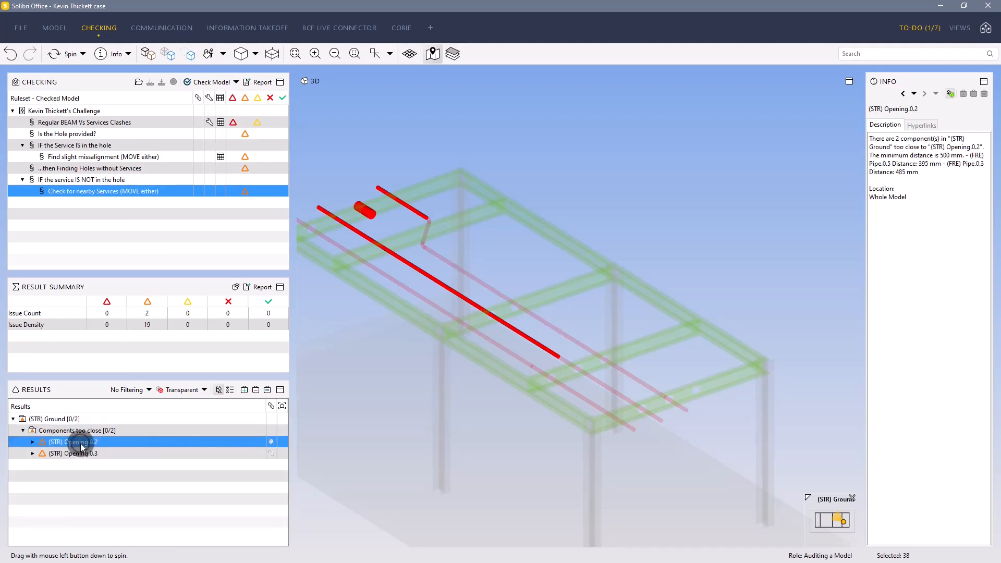
{"action": "scroll", "coordinate": [448, 248], "scroll_direction": "up", "scroll_amount": 3}
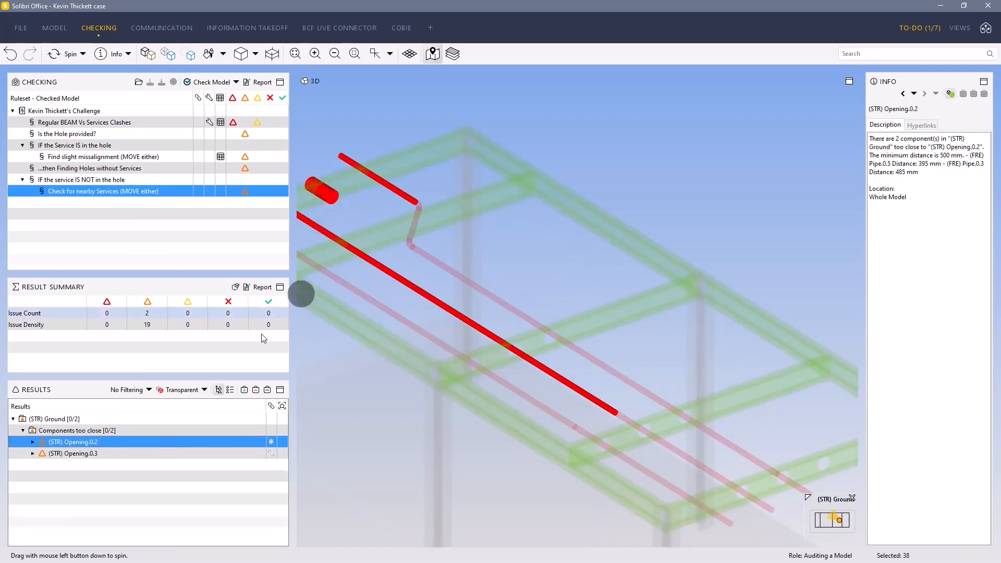
{"action": "double_click", "coordinate": [91, 443]}
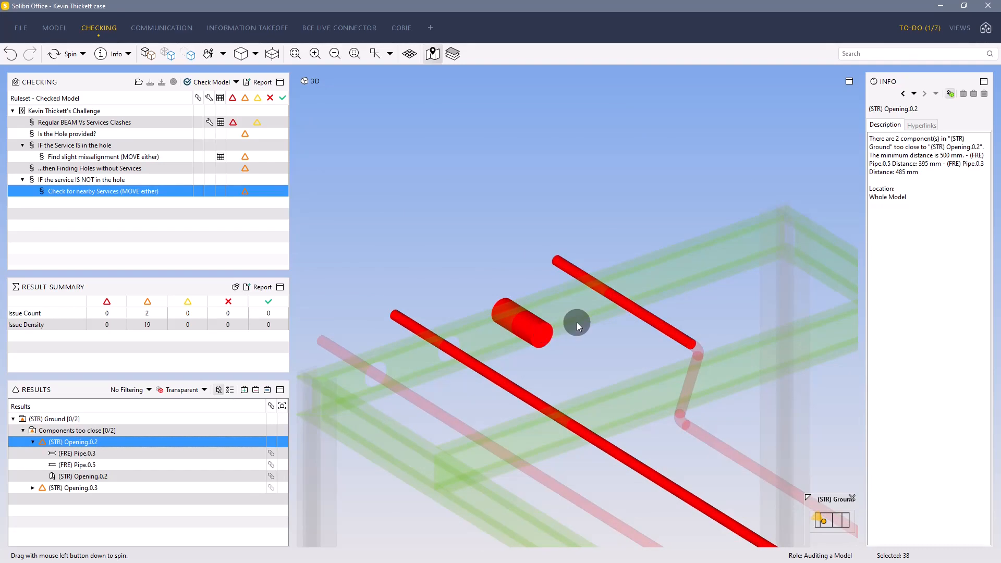
{"action": "left_click", "coordinate": [574, 315]}
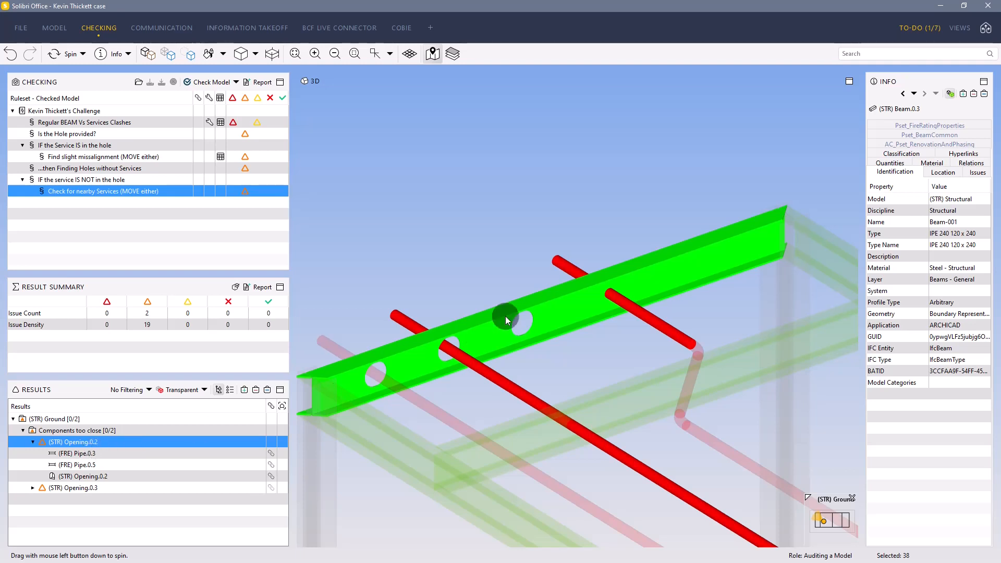
Step: Visualize the Opening.0.3 proximity result, select its beam and the outer pipe that misses the holes, and examine their positions
{"action": "left_click", "coordinate": [90, 488]}
{"action": "left_click", "coordinate": [488, 345]}
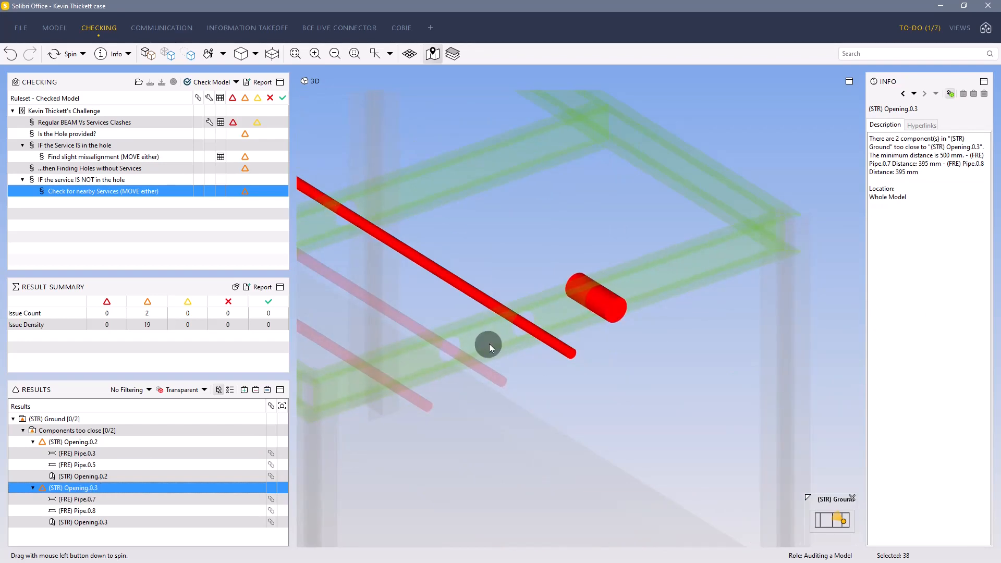
{"action": "left_click", "coordinate": [600, 297]}
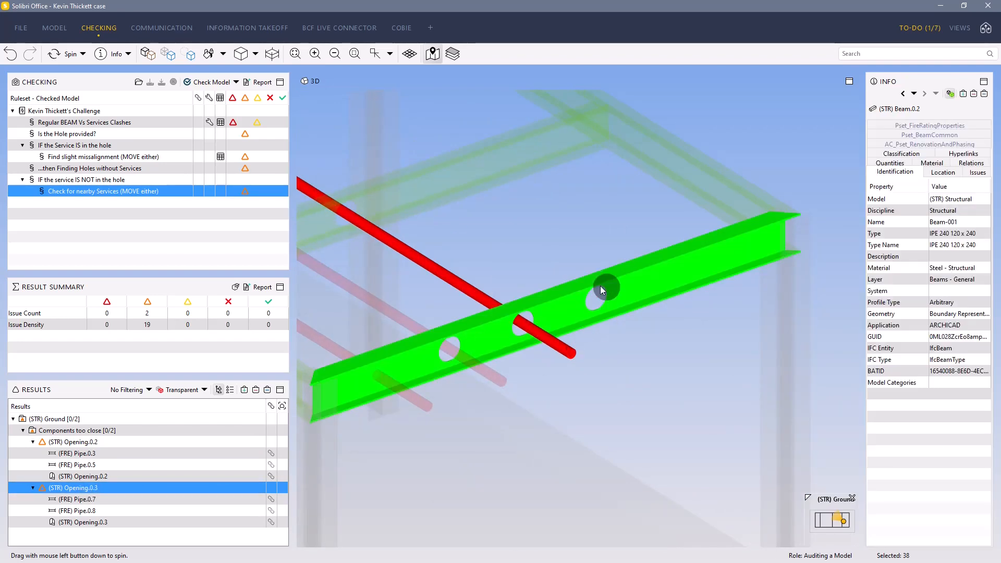
{"action": "left_click_drag", "start_coordinate": [585, 308], "coordinate": [636, 291]}
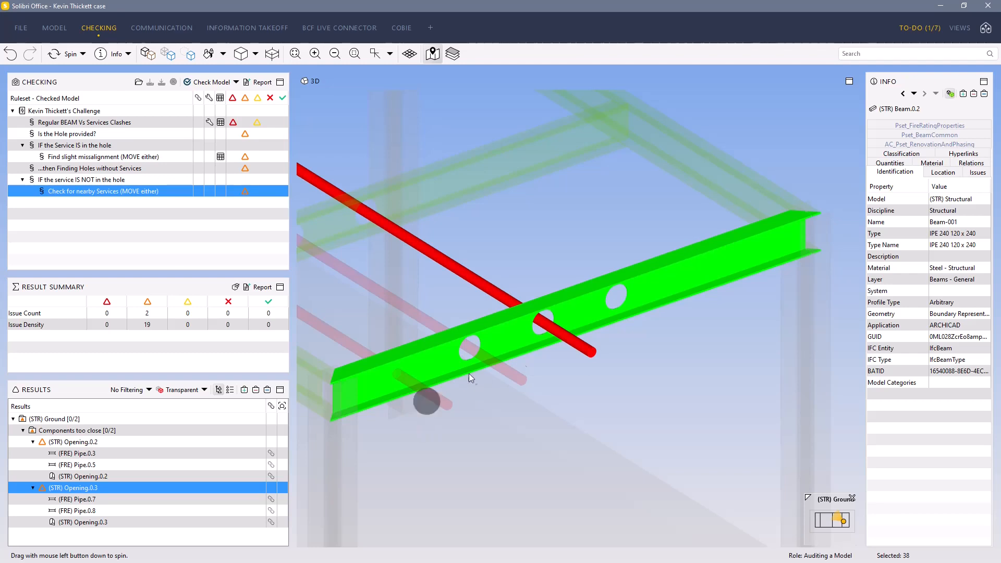
{"action": "left_click", "coordinate": [442, 405]}
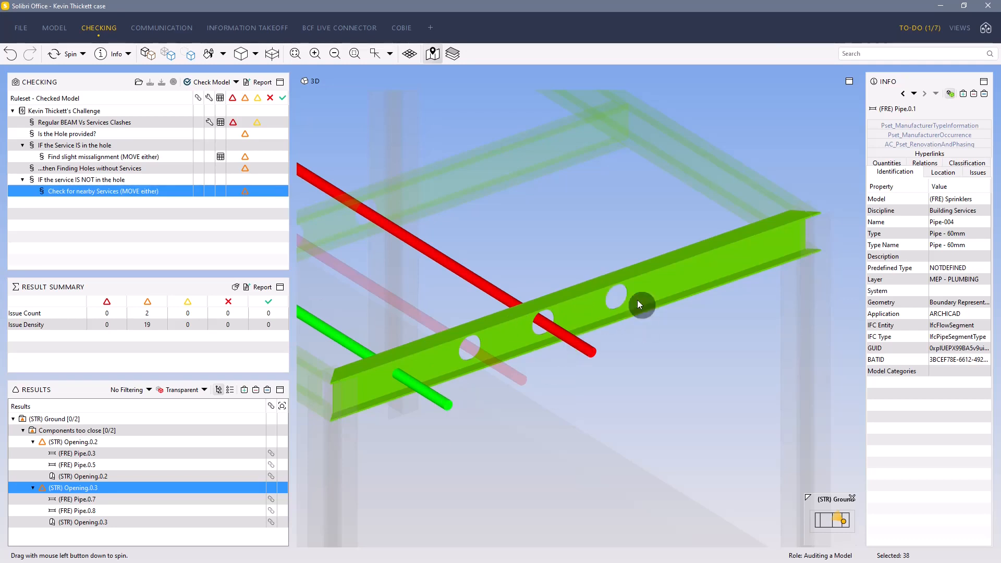
{"action": "left_click_drag", "start_coordinate": [401, 371], "coordinate": [702, 374]}
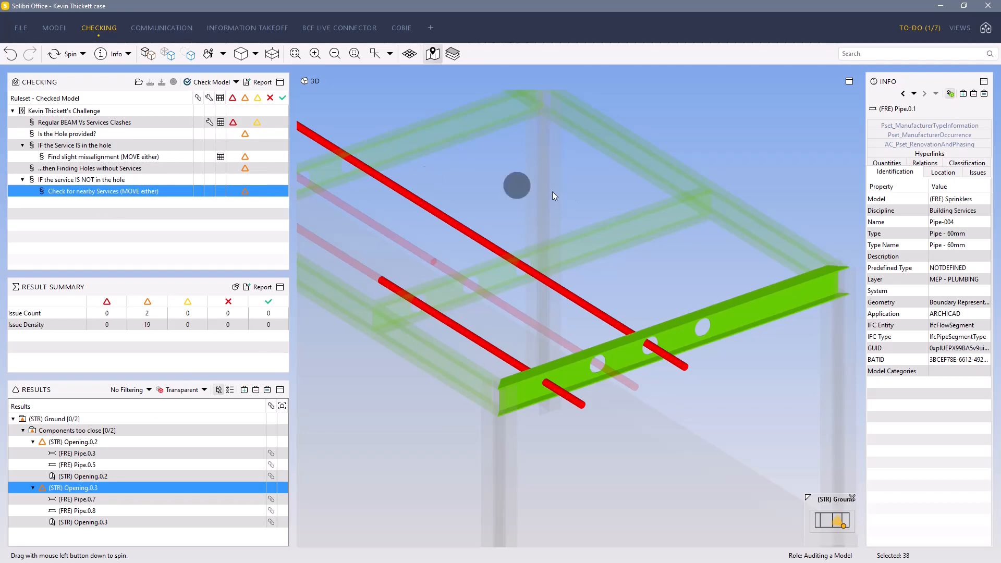
{"action": "scroll", "coordinate": [587, 211], "scroll_direction": "down", "scroll_amount": 5}
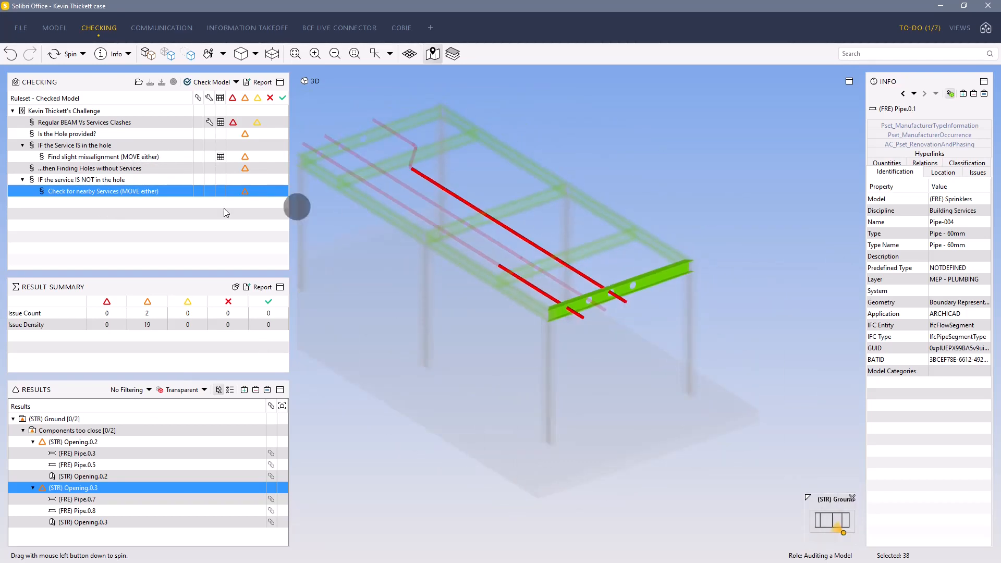
Step: Revisit the "IF the Service IS in the hole" branch and visualize the "Similar Intersections in Different Floors" result of its misalignment rule
{"action": "left_click", "coordinate": [73, 154]}
{"action": "left_click", "coordinate": [75, 146]}
{"action": "left_click", "coordinate": [78, 154]}
{"action": "left_click", "coordinate": [77, 145]}
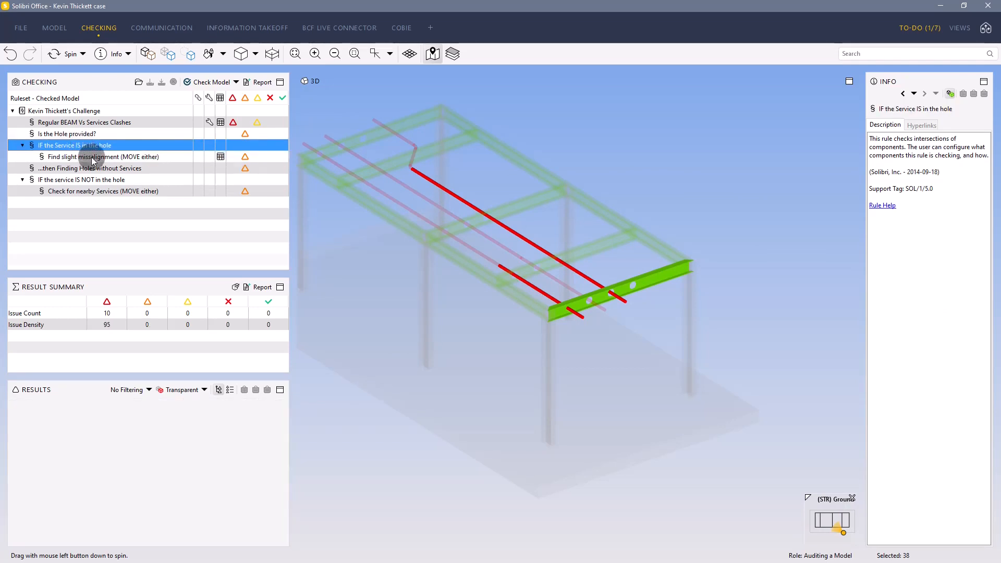
{"action": "left_click", "coordinate": [92, 153]}
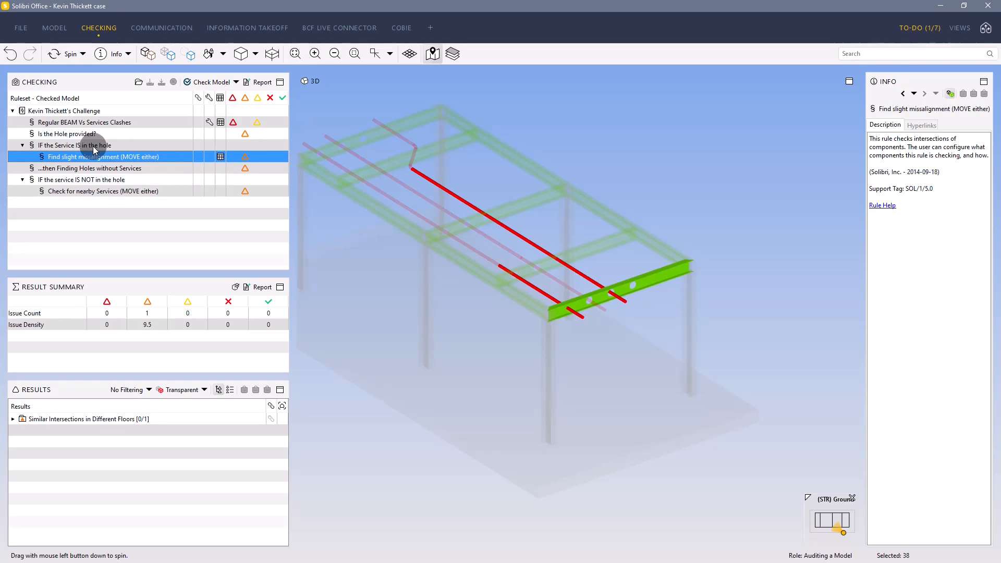
{"action": "left_click", "coordinate": [95, 148]}
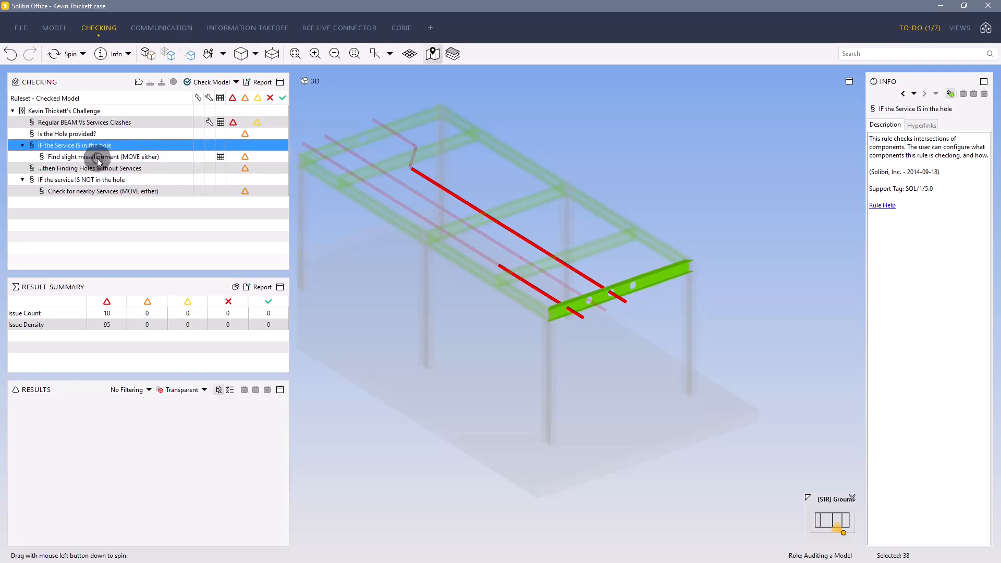
{"action": "left_click", "coordinate": [130, 156]}
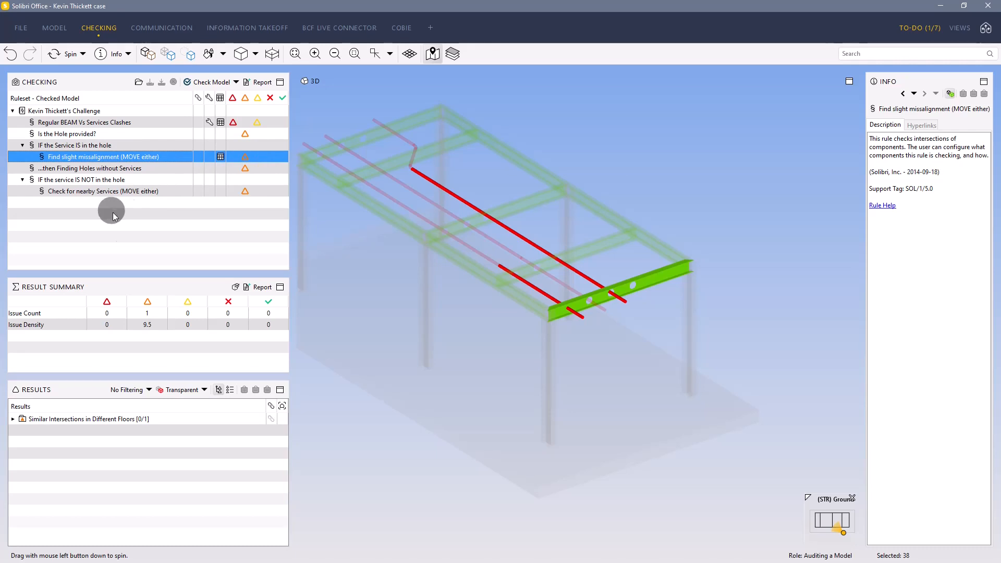
{"action": "left_click", "coordinate": [86, 420]}
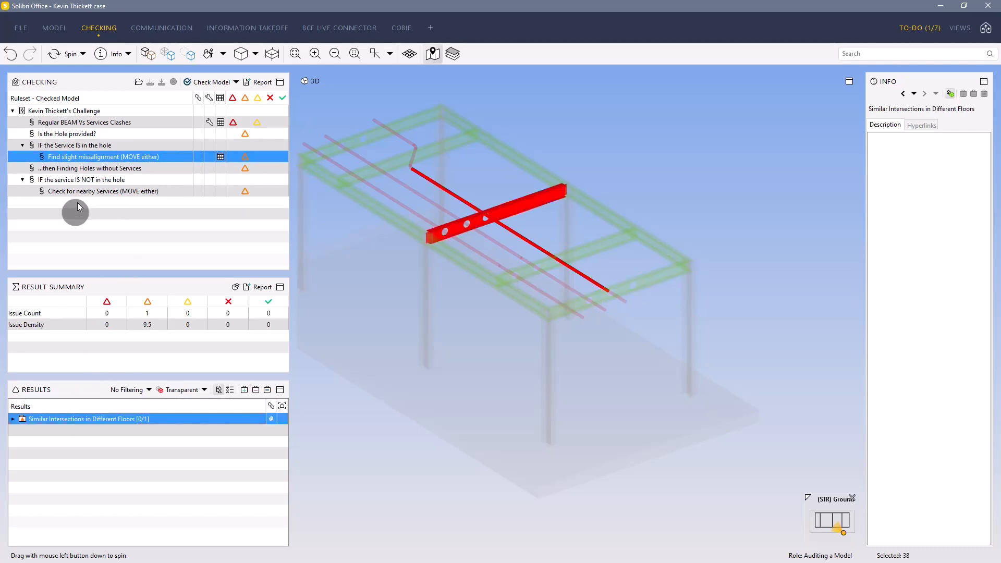
Step: Return to the "Check for nearby Services (MOVE either)" rule and visualize its whole "Components too close" category in 3D
{"action": "left_click", "coordinate": [88, 182]}
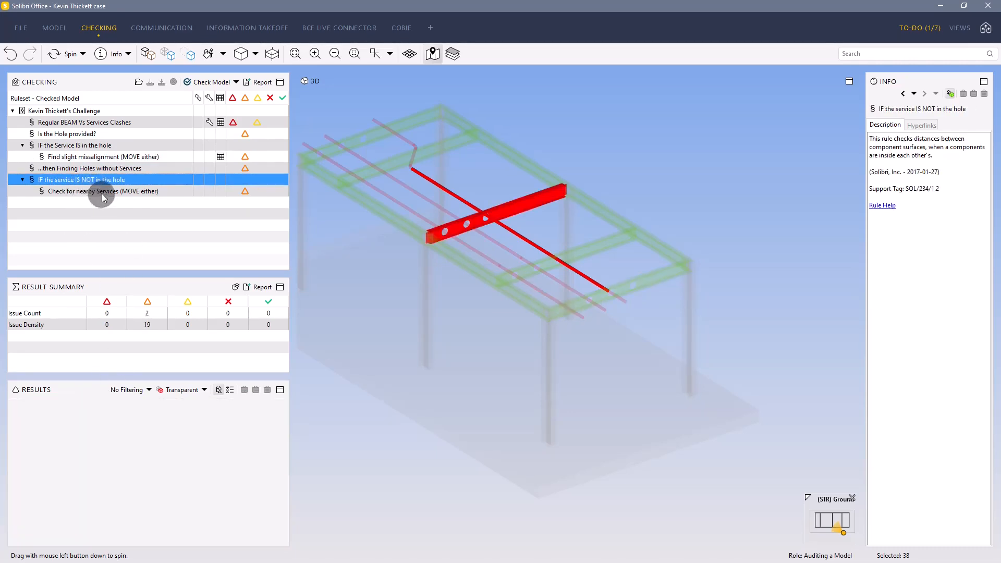
{"action": "left_click", "coordinate": [105, 191]}
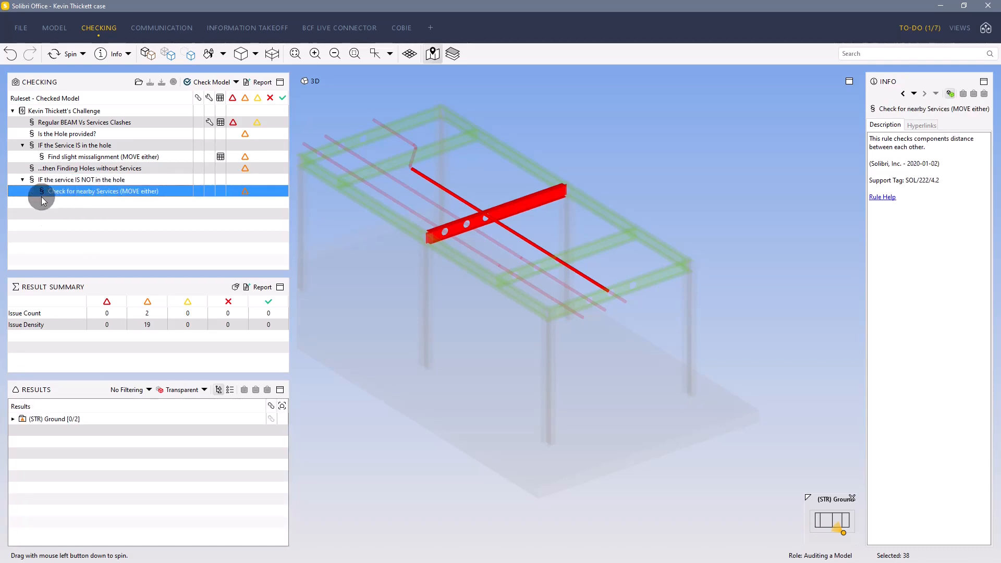
{"action": "left_click", "coordinate": [13, 420]}
{"action": "left_click", "coordinate": [47, 431]}
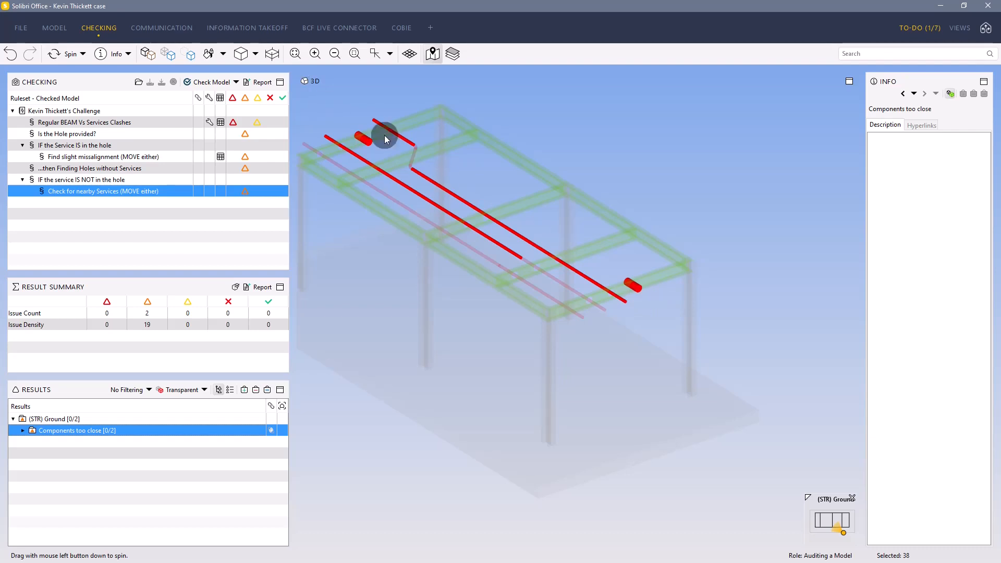
Step: Restore the whole model in 3D and look over its beams, holes and sprinkler pipes
{"action": "left_click", "coordinate": [716, 187]}
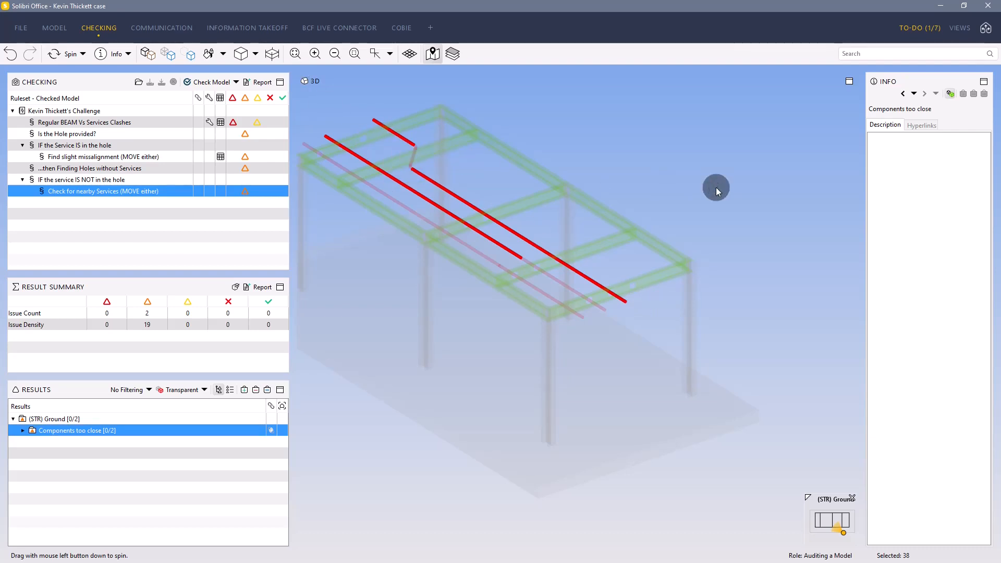
{"action": "left_click", "coordinate": [148, 55]}
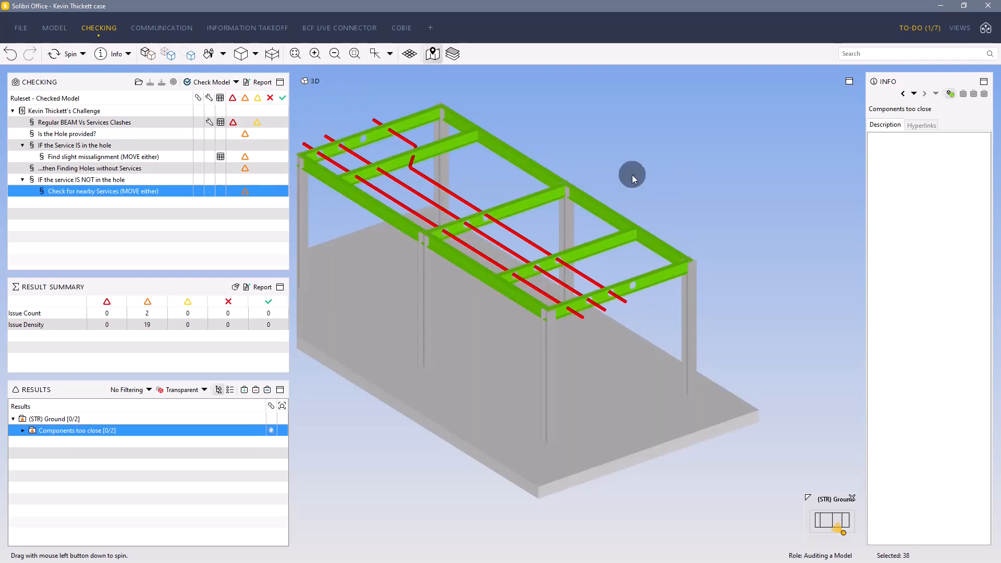
{"action": "middle_click_drag", "start_coordinate": [632, 174], "coordinate": [745, 213]}
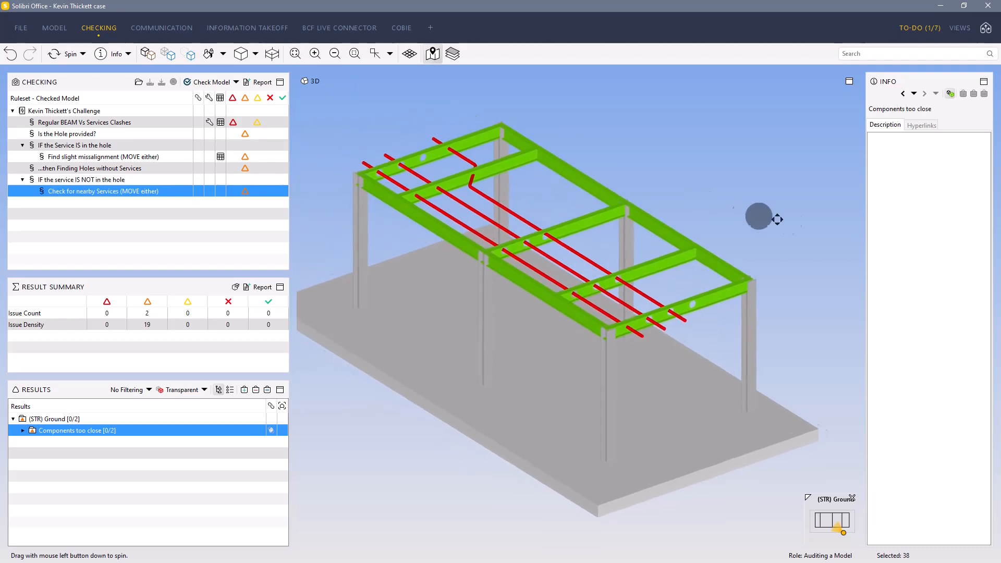
{"action": "scroll", "coordinate": [469, 163], "scroll_direction": "up", "scroll_amount": 2}
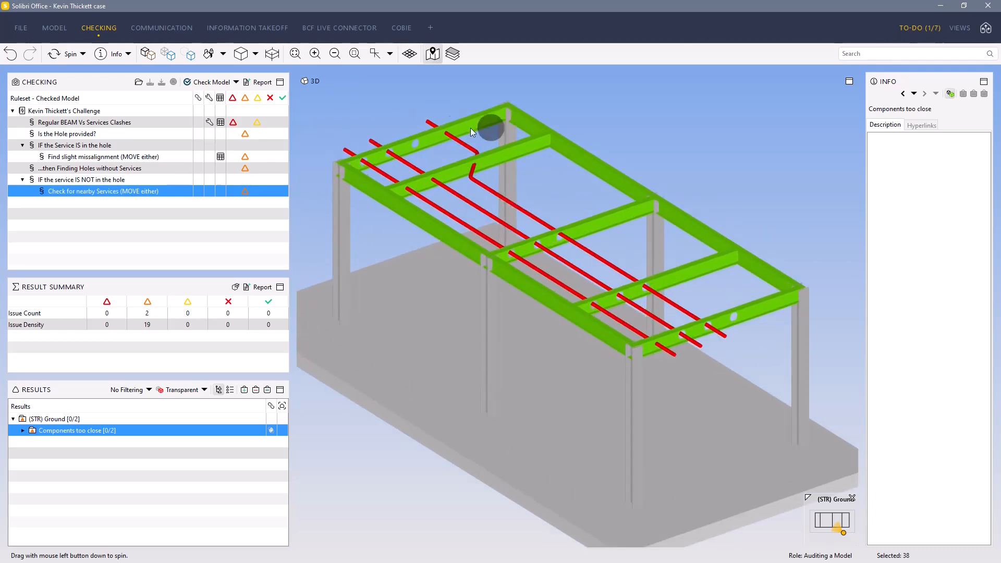